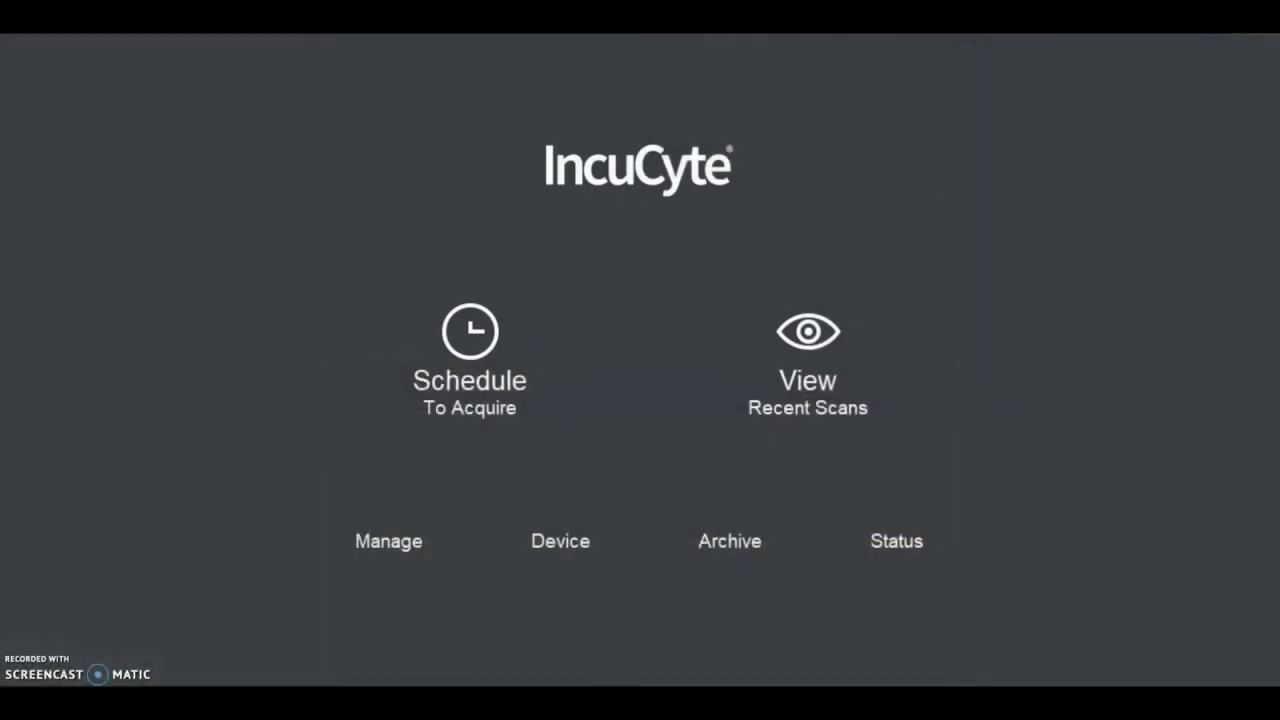
Go from the home screen to the scan Schedule view.
{"action": "left_click", "coordinate": [457, 395]}
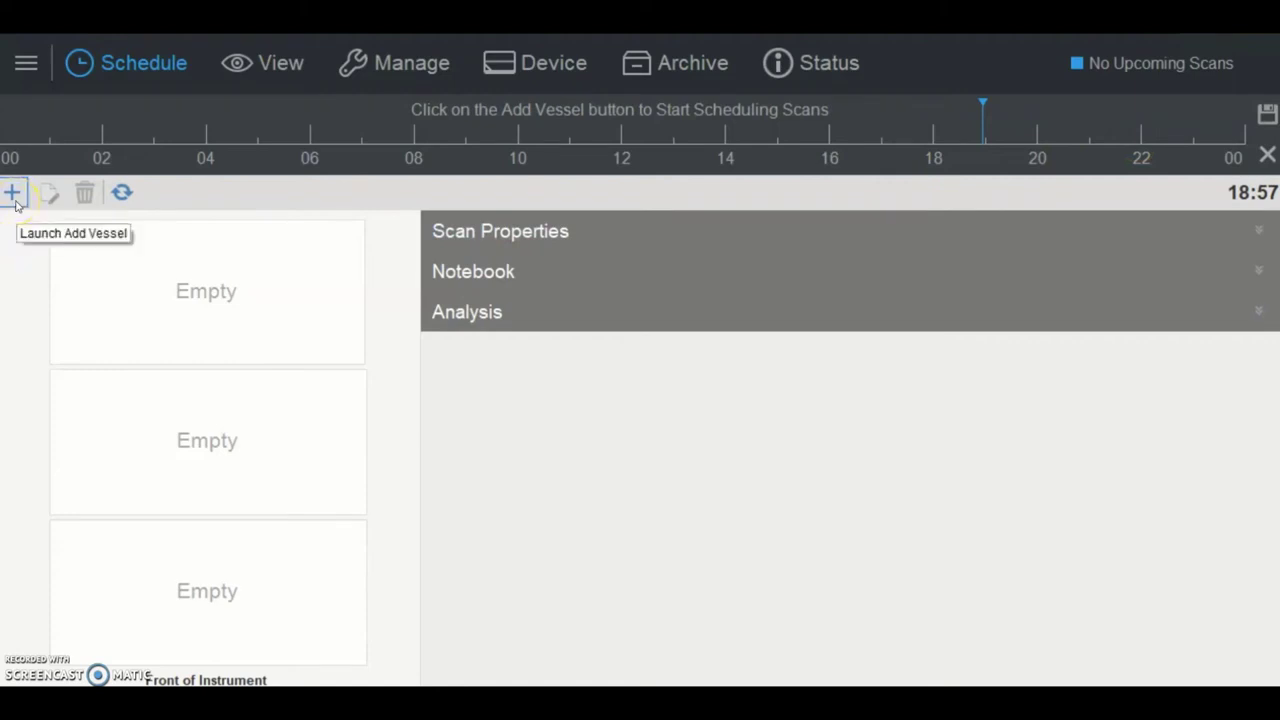
Launch the add-vessel wizard with Scan on Schedule selected.
{"action": "left_click", "coordinate": [16, 203]}
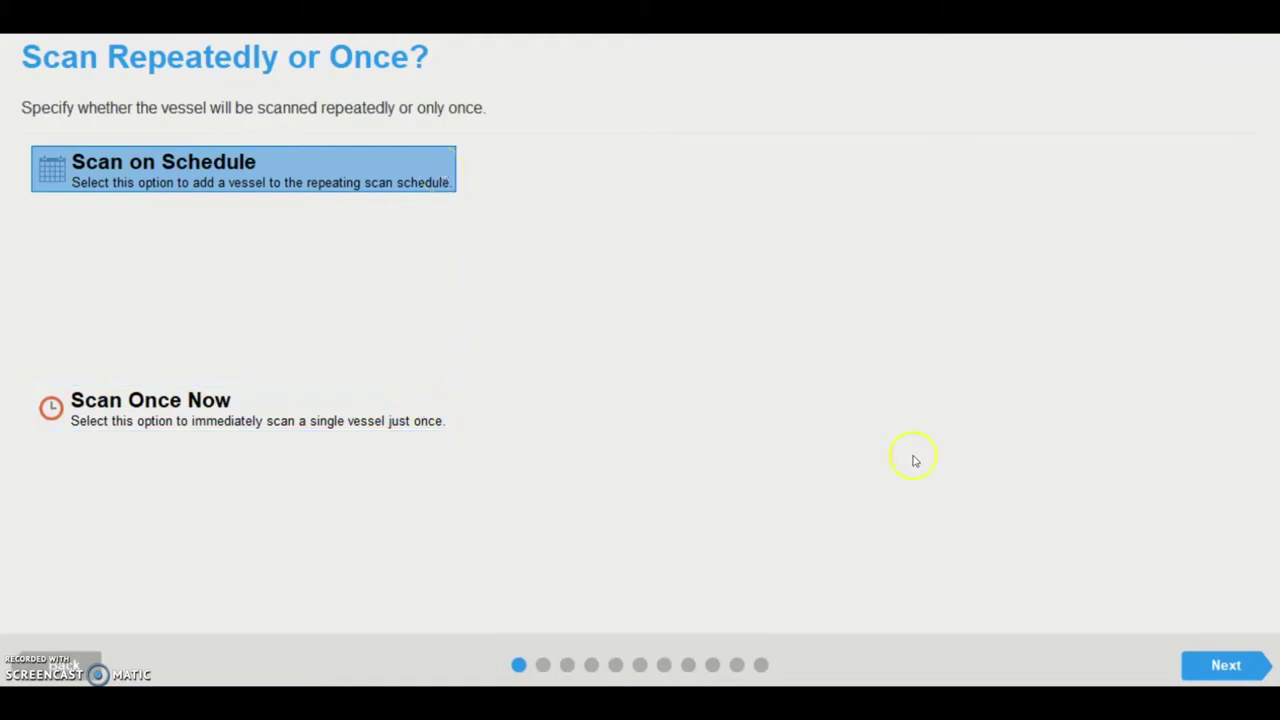
{"action": "left_click", "coordinate": [1226, 665]}
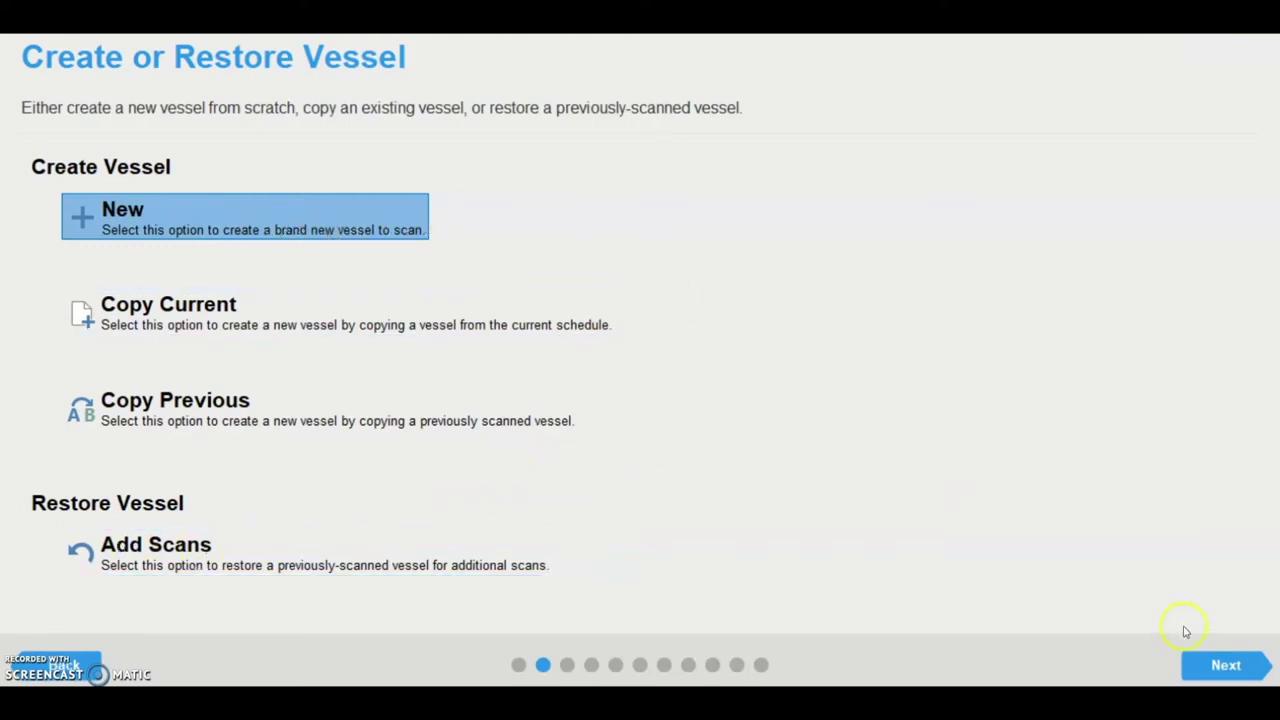
Create a brand new vessel and keep Standard as the scan type.
{"action": "left_click", "coordinate": [1213, 665]}
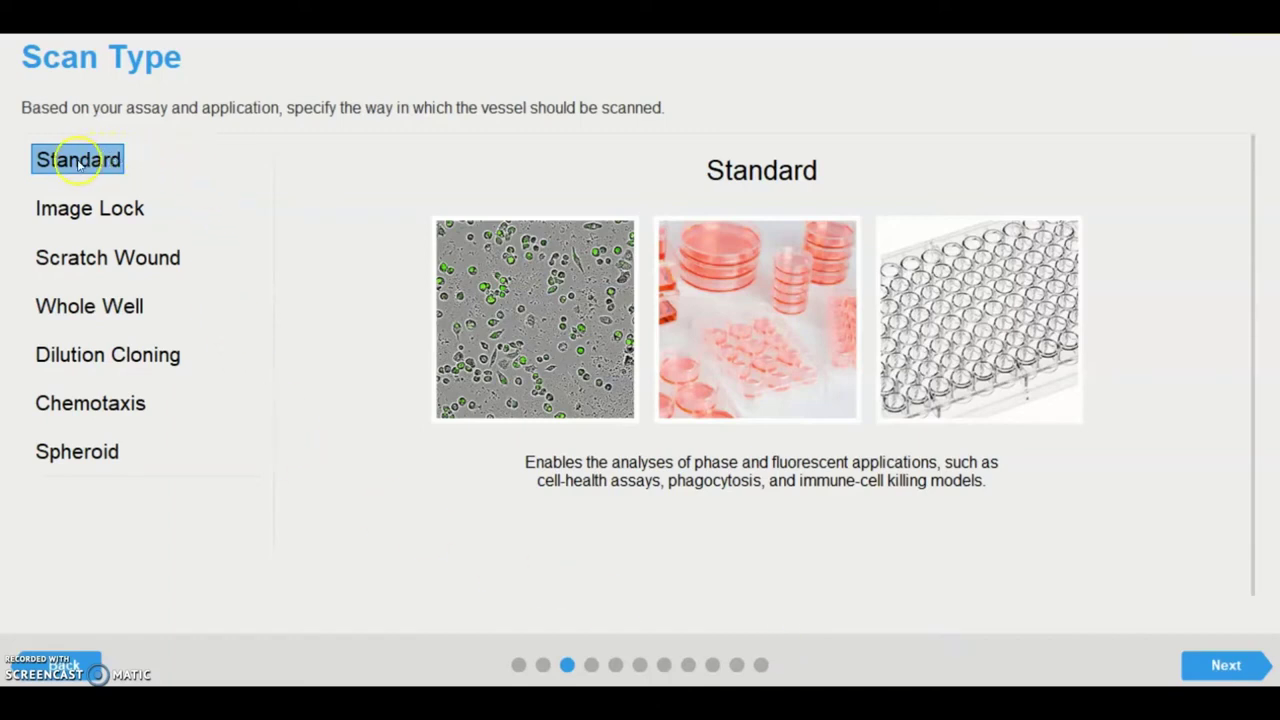
{"action": "mouse_move", "coordinate": [143, 214]}
{"action": "mouse_move", "coordinate": [178, 362]}
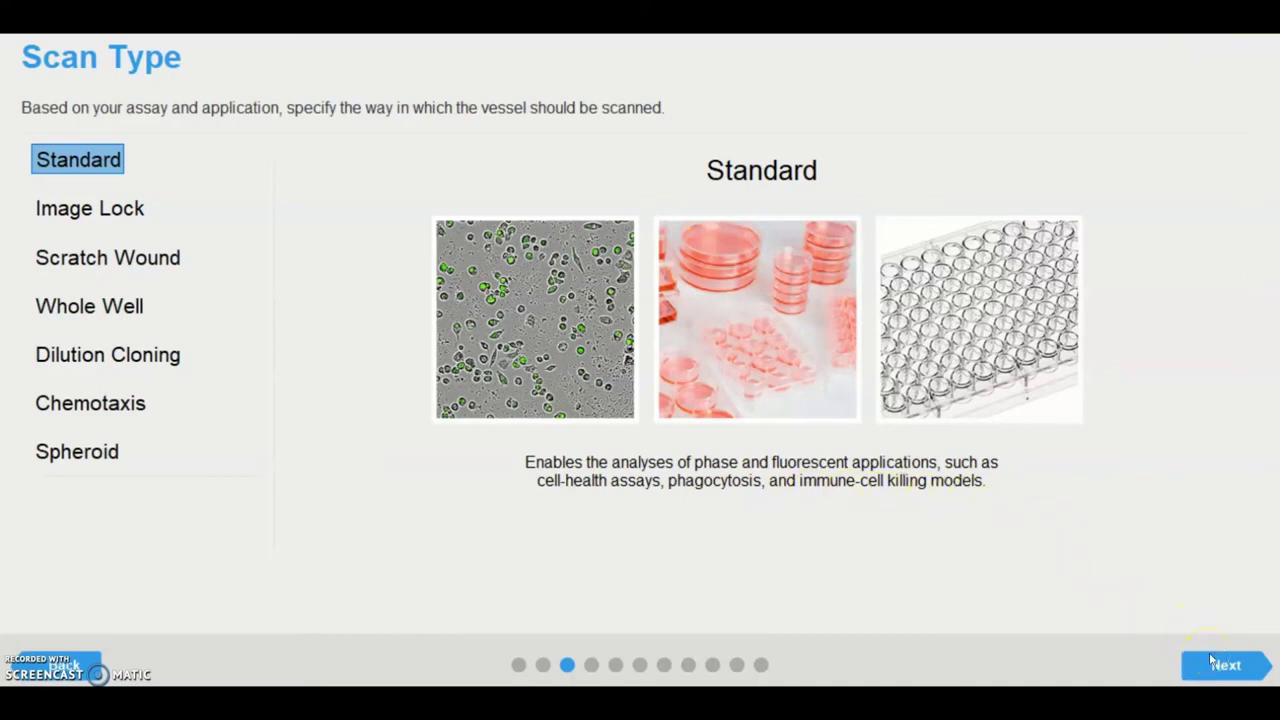
Turn on the Green and Red image channels alongside Phase.
{"action": "left_click", "coordinate": [1212, 660]}
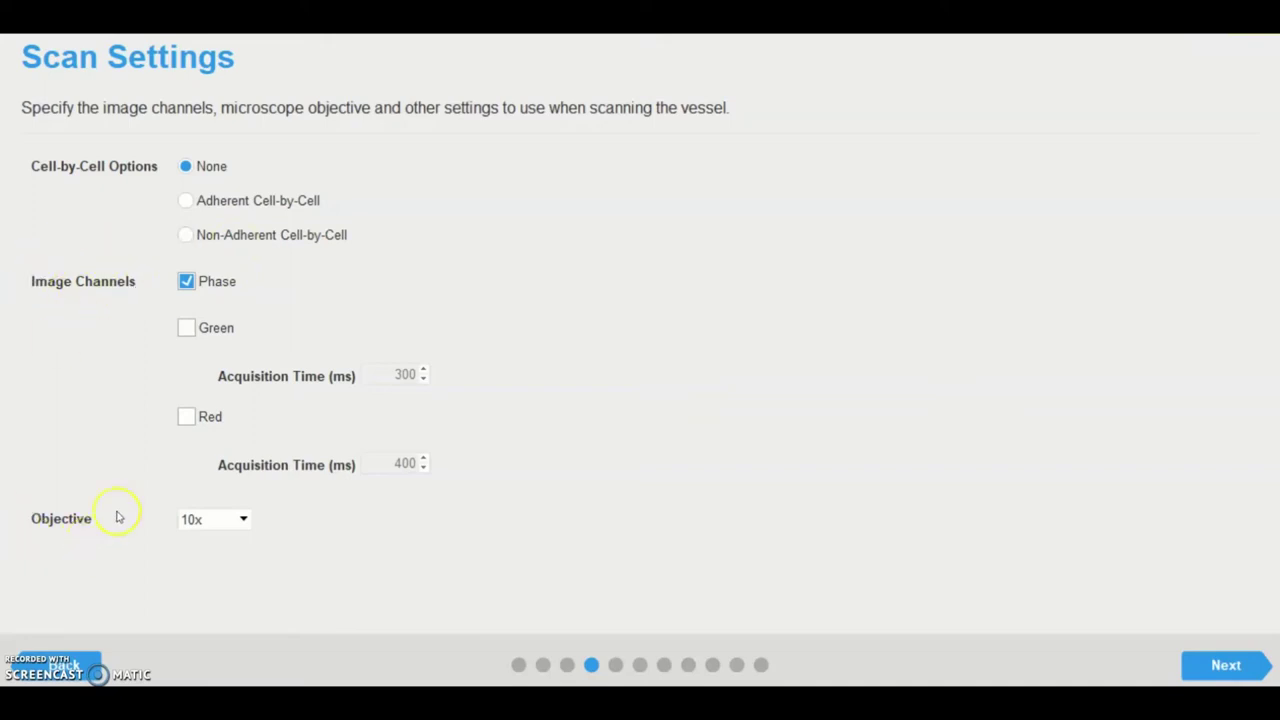
{"action": "left_click", "coordinate": [185, 331]}
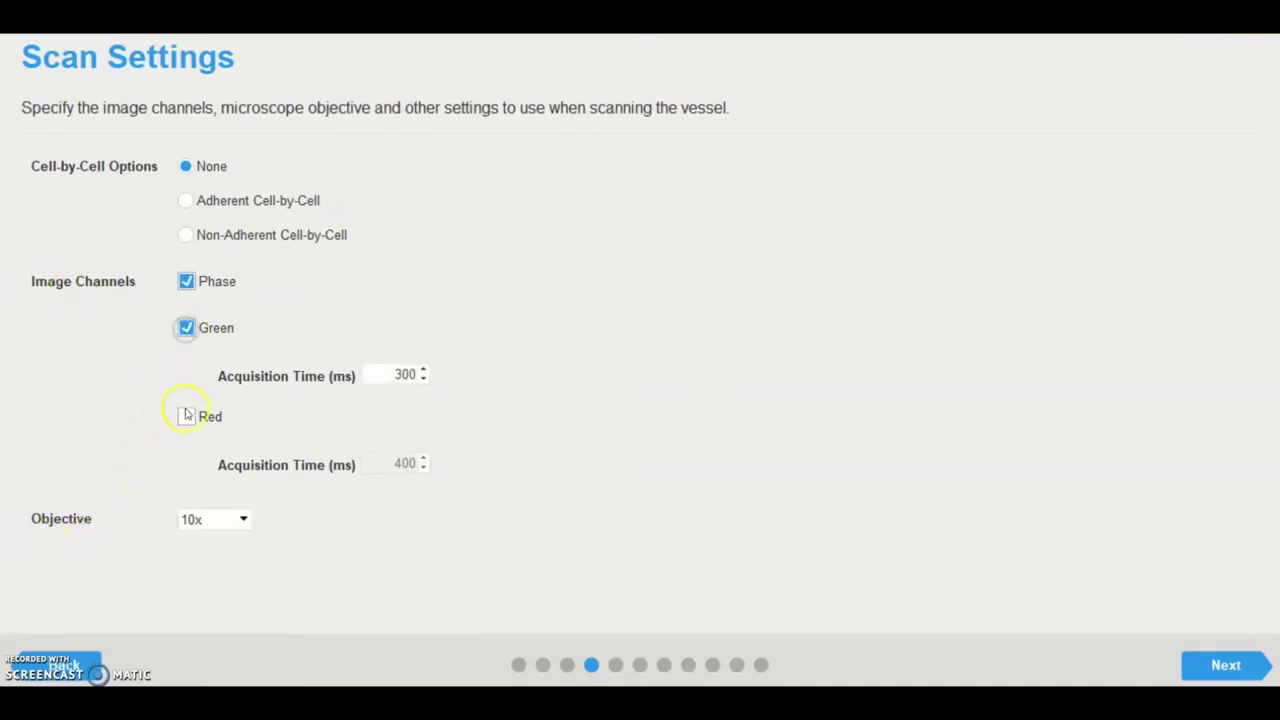
{"action": "left_click", "coordinate": [187, 416]}
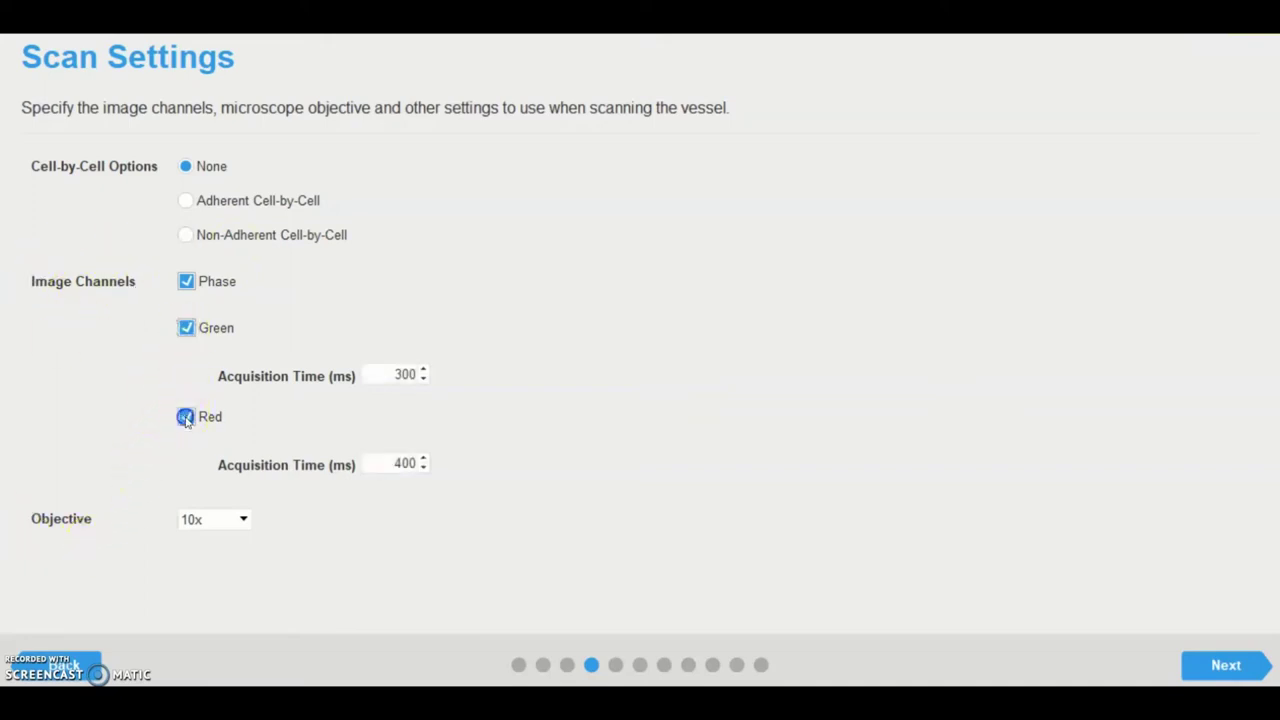
Keep Green acquisition at 300 ms, Red at 400 ms, and the 10x objective.
{"action": "left_click", "coordinate": [423, 380]}
{"action": "left_click", "coordinate": [423, 380]}
{"action": "left_click", "coordinate": [423, 380]}
{"action": "left_click", "coordinate": [423, 369]}
{"action": "left_click", "coordinate": [423, 369]}
{"action": "left_click", "coordinate": [423, 369]}
{"action": "left_click", "coordinate": [423, 369]}
{"action": "left_click", "coordinate": [243, 520]}
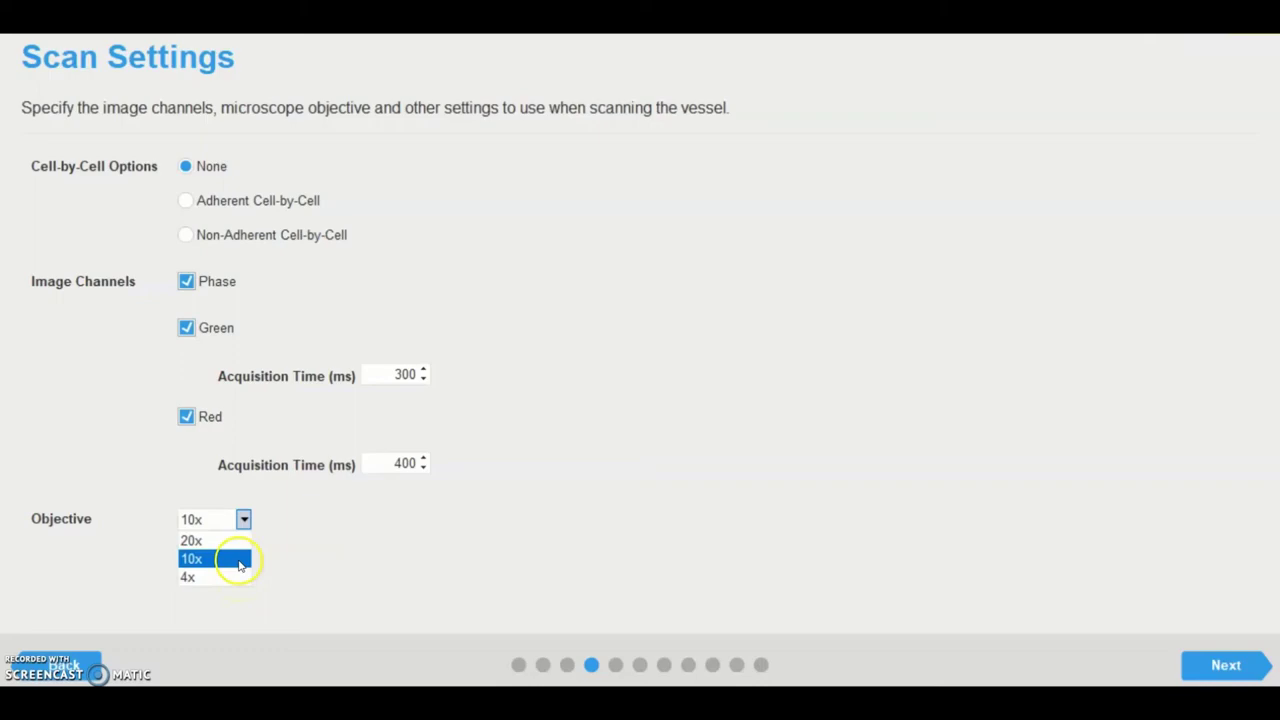
Filter the vessel list by catalog number 3595 and select the 96-well Corning plate.
{"action": "left_click", "coordinate": [1232, 667]}
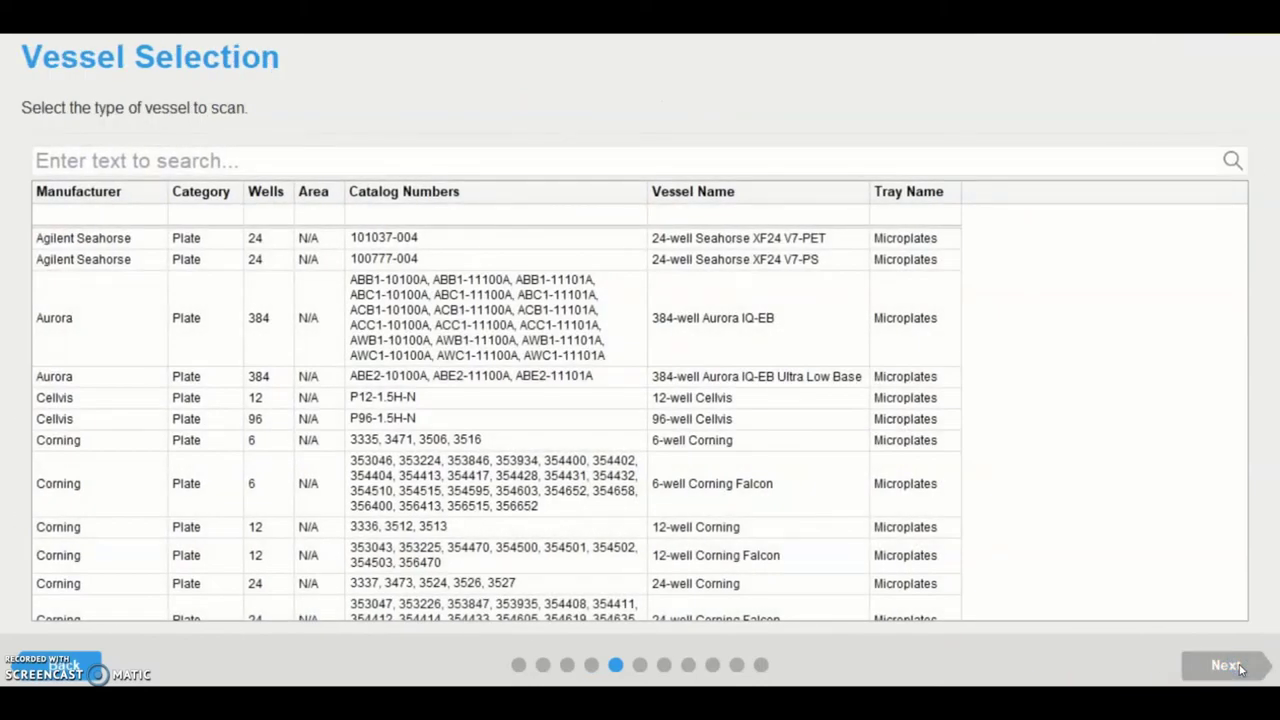
{"action": "scroll", "coordinate": [982, 385], "scroll_direction": "down", "scroll_amount": 3}
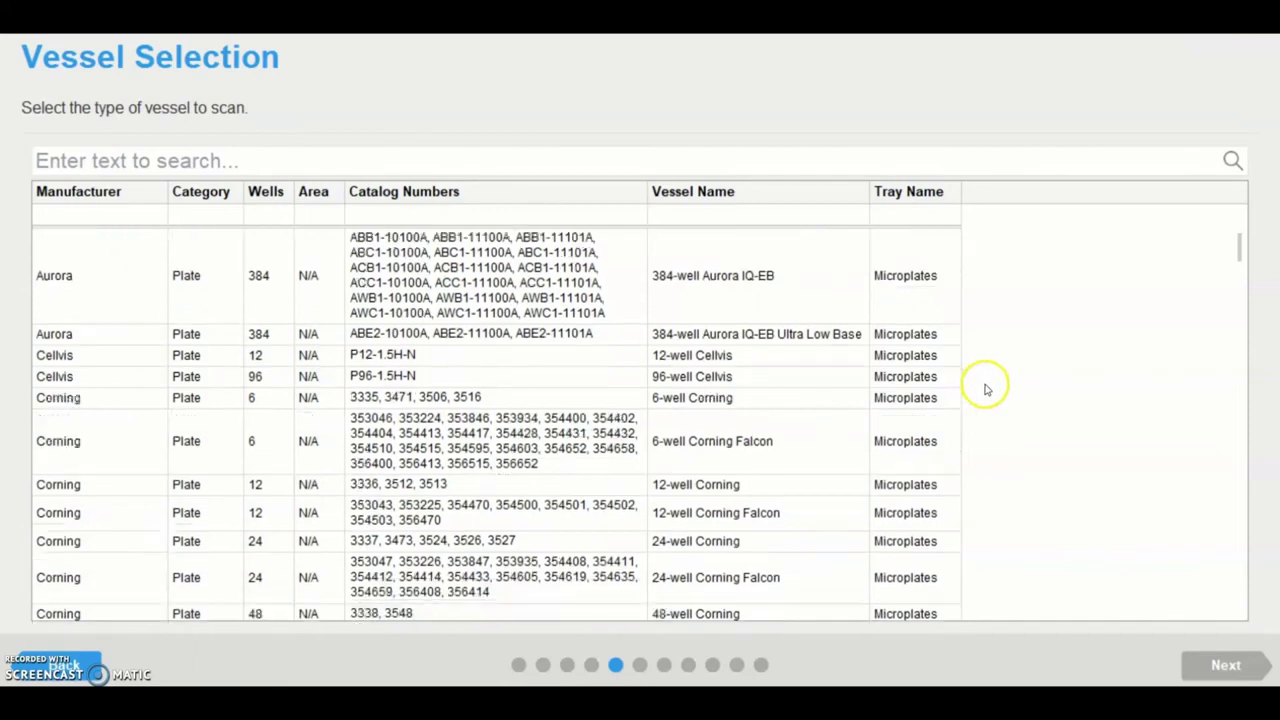
{"action": "scroll", "coordinate": [986, 394], "scroll_direction": "up", "scroll_amount": 3}
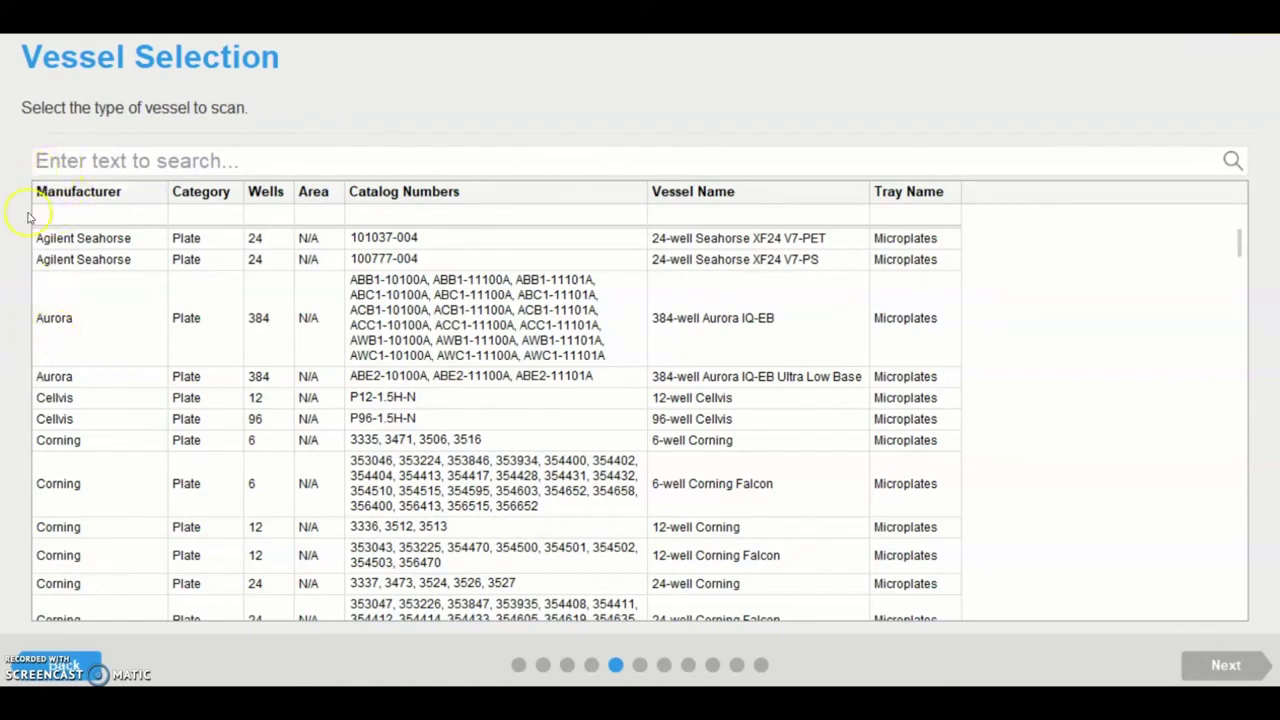
{"action": "left_click", "coordinate": [52, 160]}
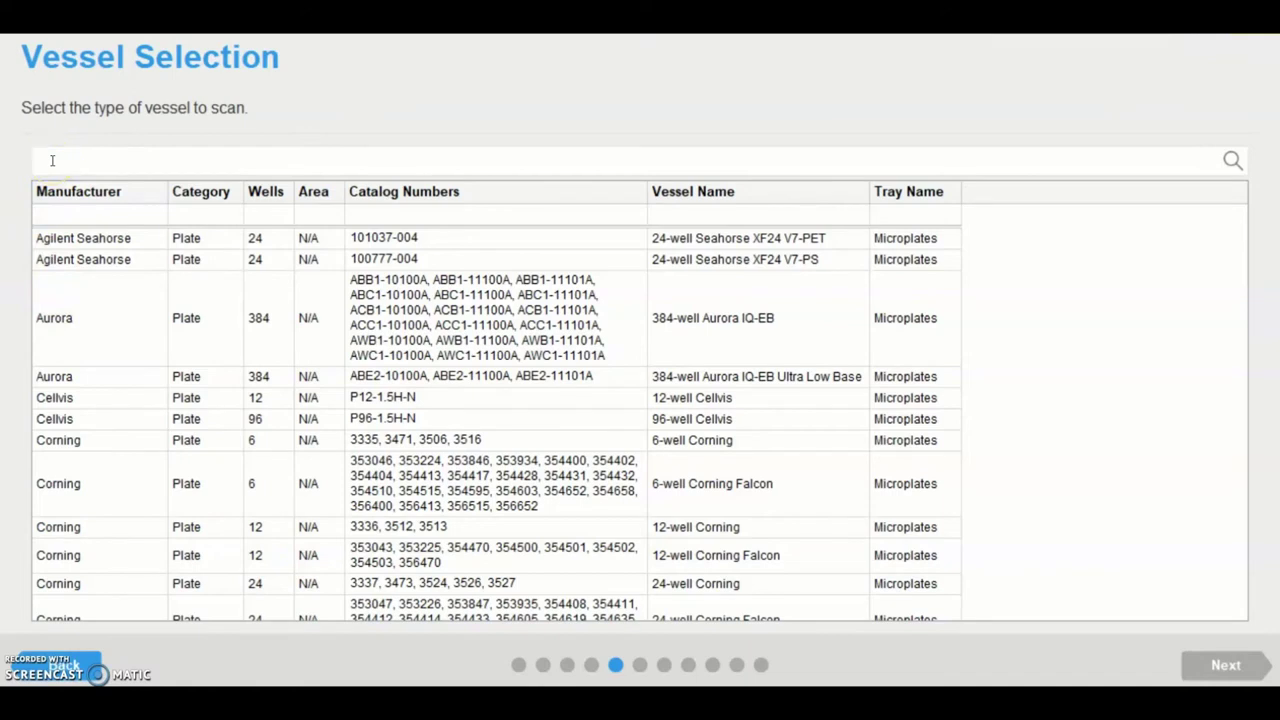
{"action": "type", "text": "corning"}
{"action": "key", "text": "BackSpace"}
{"action": "key", "text": "BackSpace"}
{"action": "key", "text": "BackSpace"}
{"action": "key", "text": "BackSpace"}
{"action": "key", "text": "BackSpace"}
{"action": "key", "text": "BackSpace"}
{"action": "key", "text": "BackSpace"}
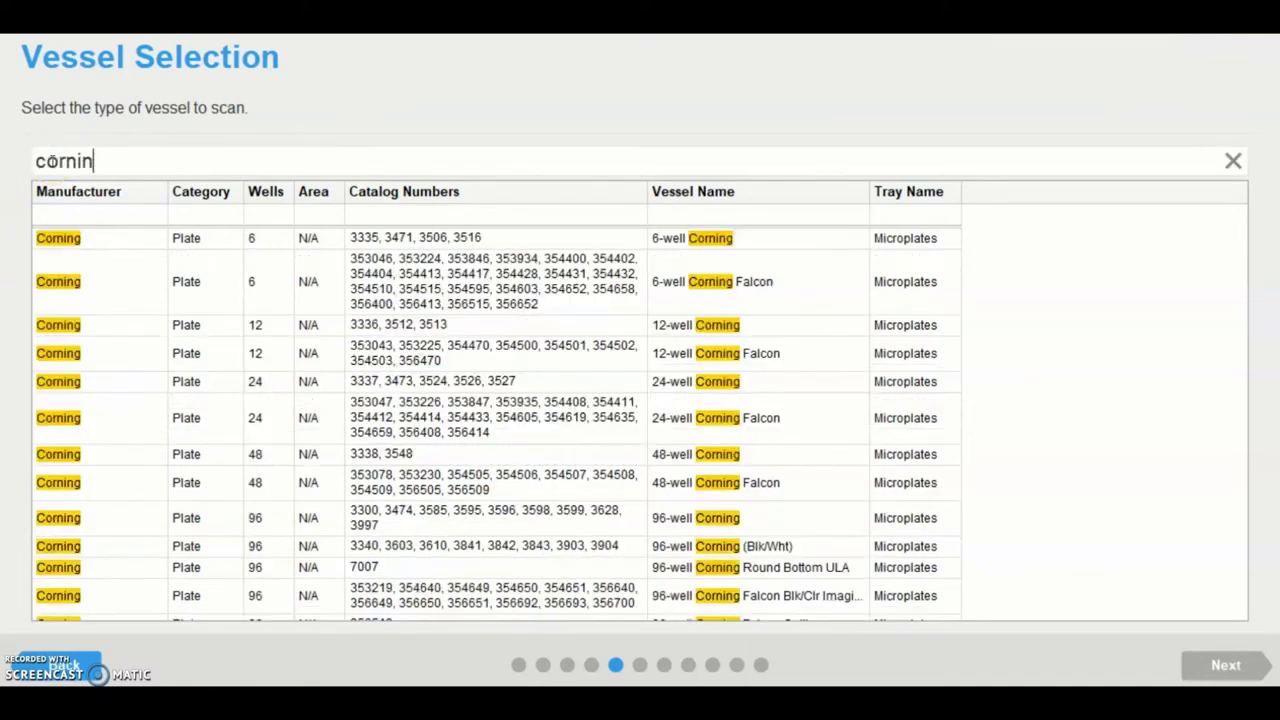
{"action": "type", "text": "3595"}
{"action": "left_click", "coordinate": [700, 248]}
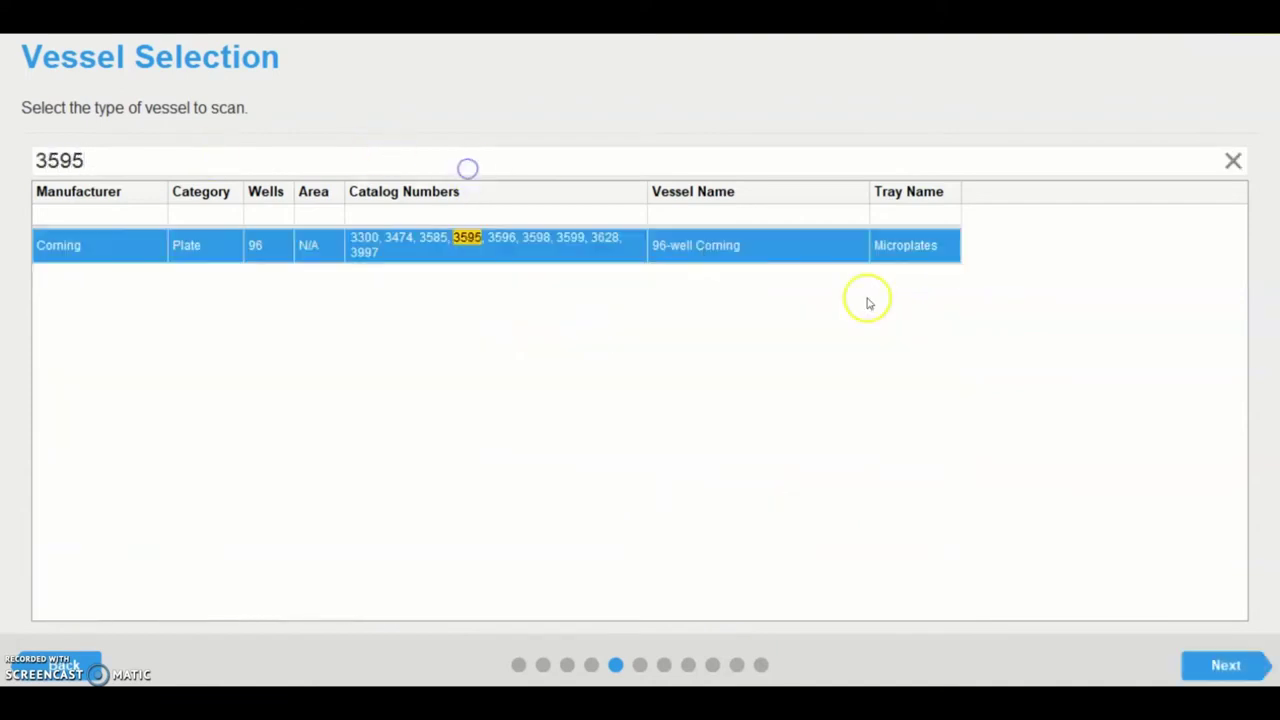
Put the vessel in the drawer's top-left cutout.
{"action": "left_click", "coordinate": [1224, 665]}
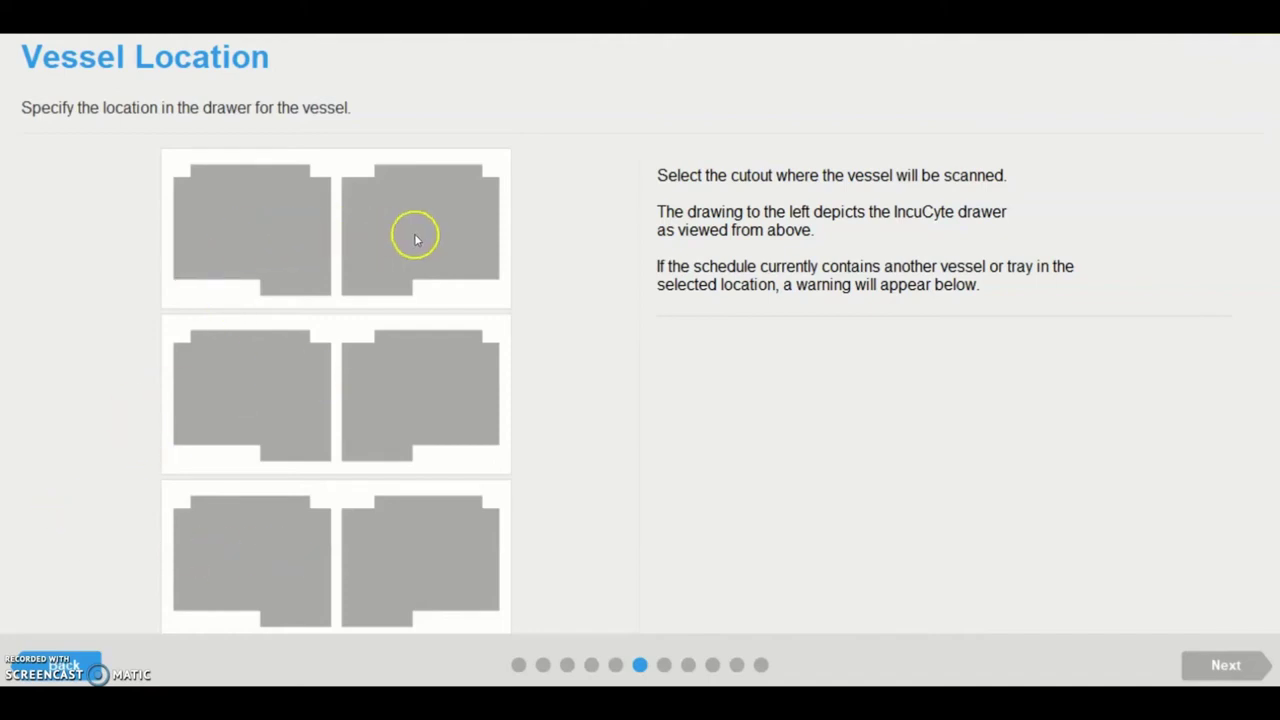
{"action": "left_click", "coordinate": [252, 226]}
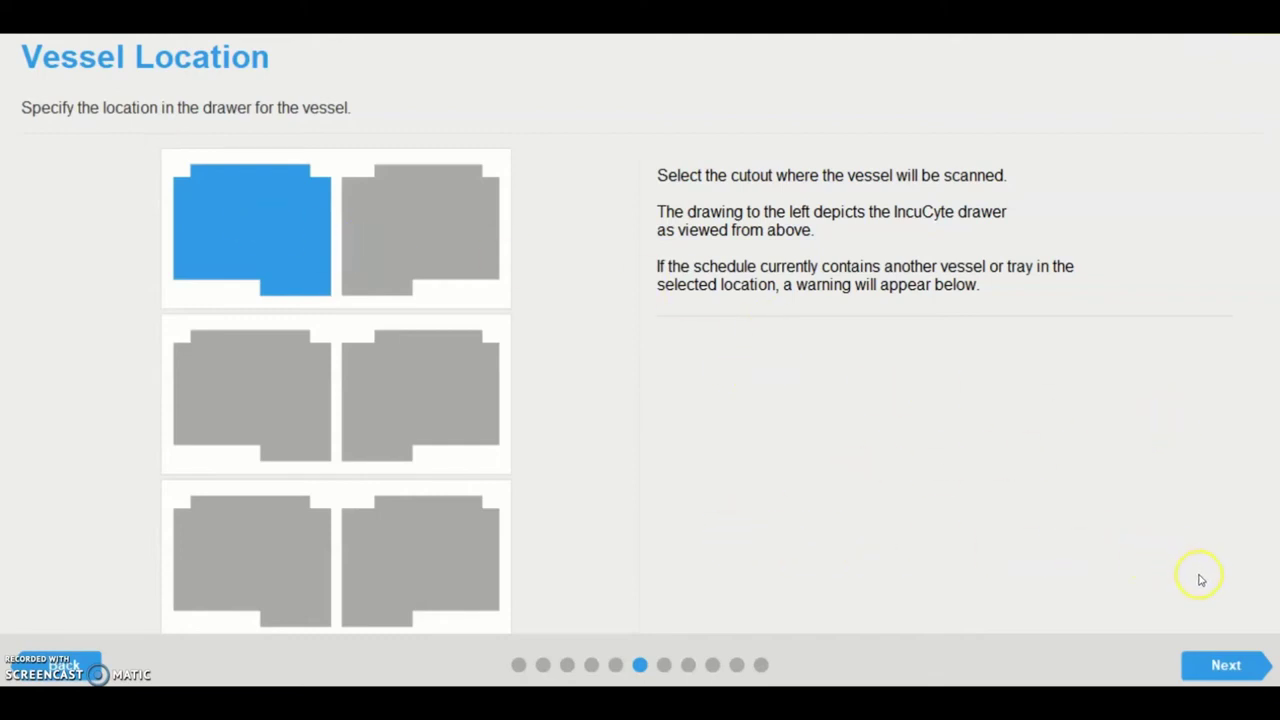
Select all wells for scanning, then deselect columns 1–3 (A1–H3).
{"action": "left_click", "coordinate": [1232, 666]}
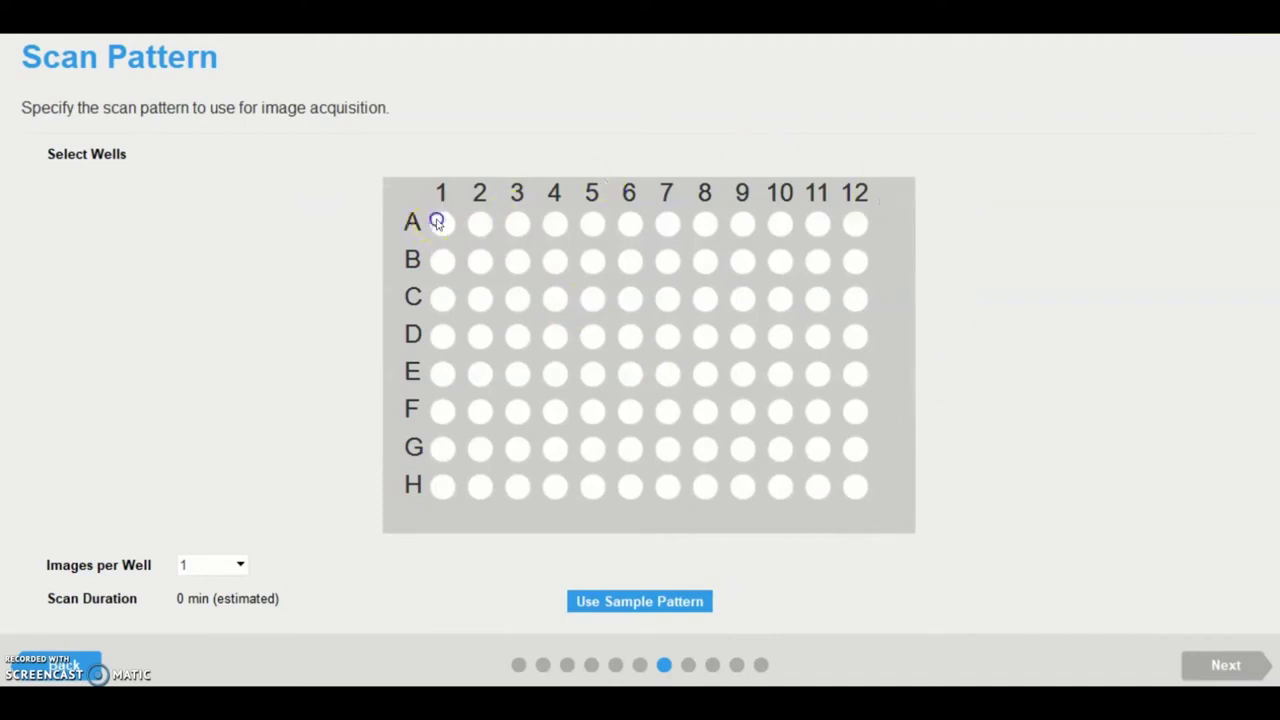
{"action": "left_click_drag", "start_coordinate": [437, 222], "coordinate": [880, 500]}
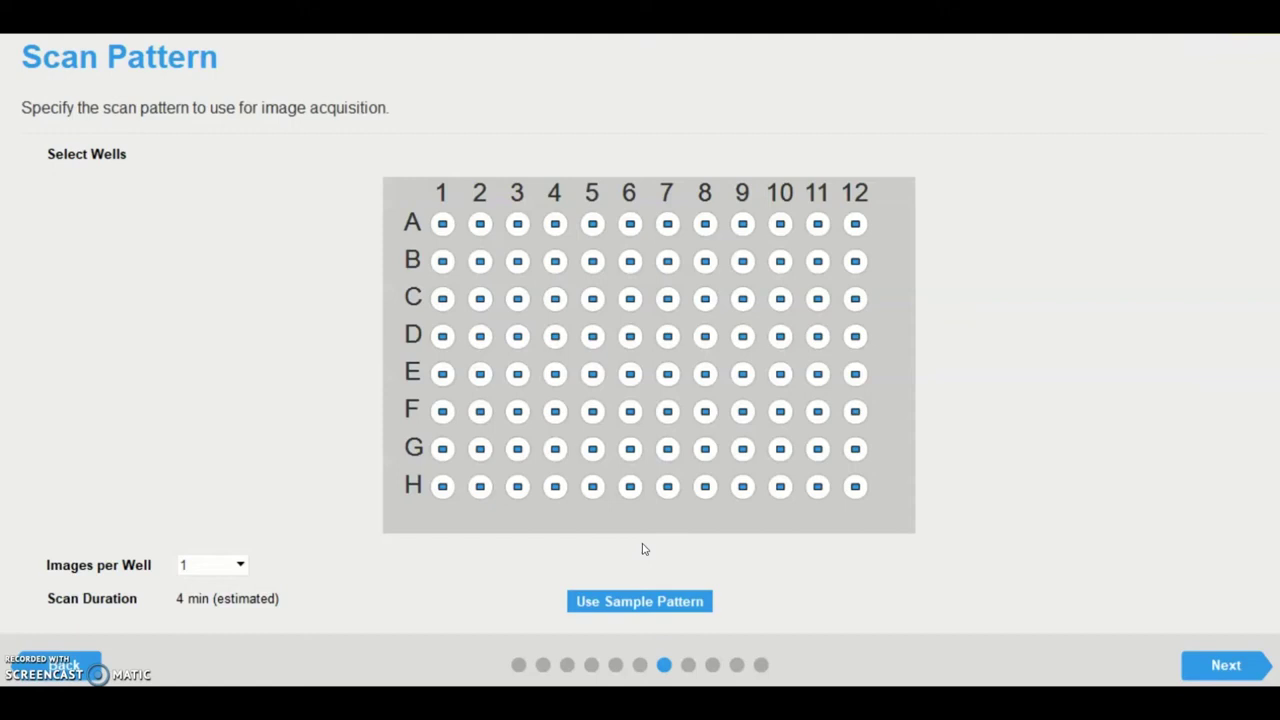
{"action": "left_click", "coordinate": [443, 238]}
{"action": "left_click_drag", "start_coordinate": [443, 238], "coordinate": [523, 503]}
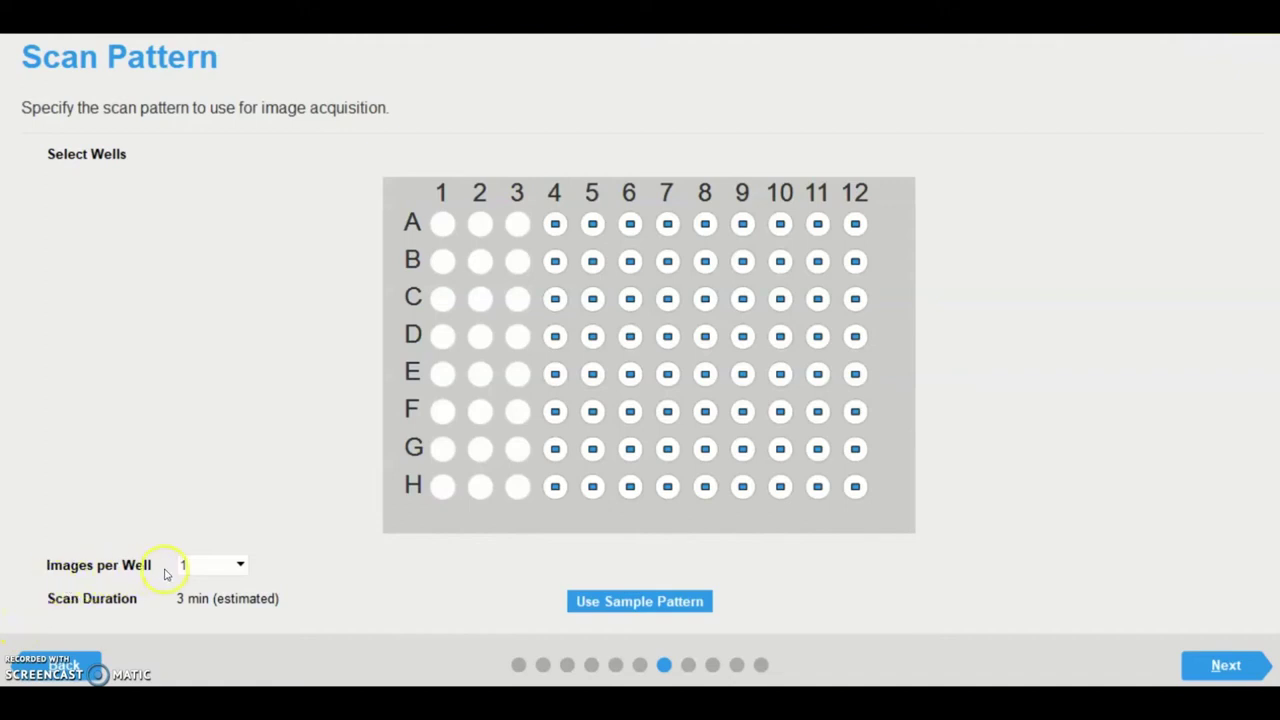
Set Images per Well to 4, raising the estimated scan to 11 min.
{"action": "left_click", "coordinate": [240, 566]}
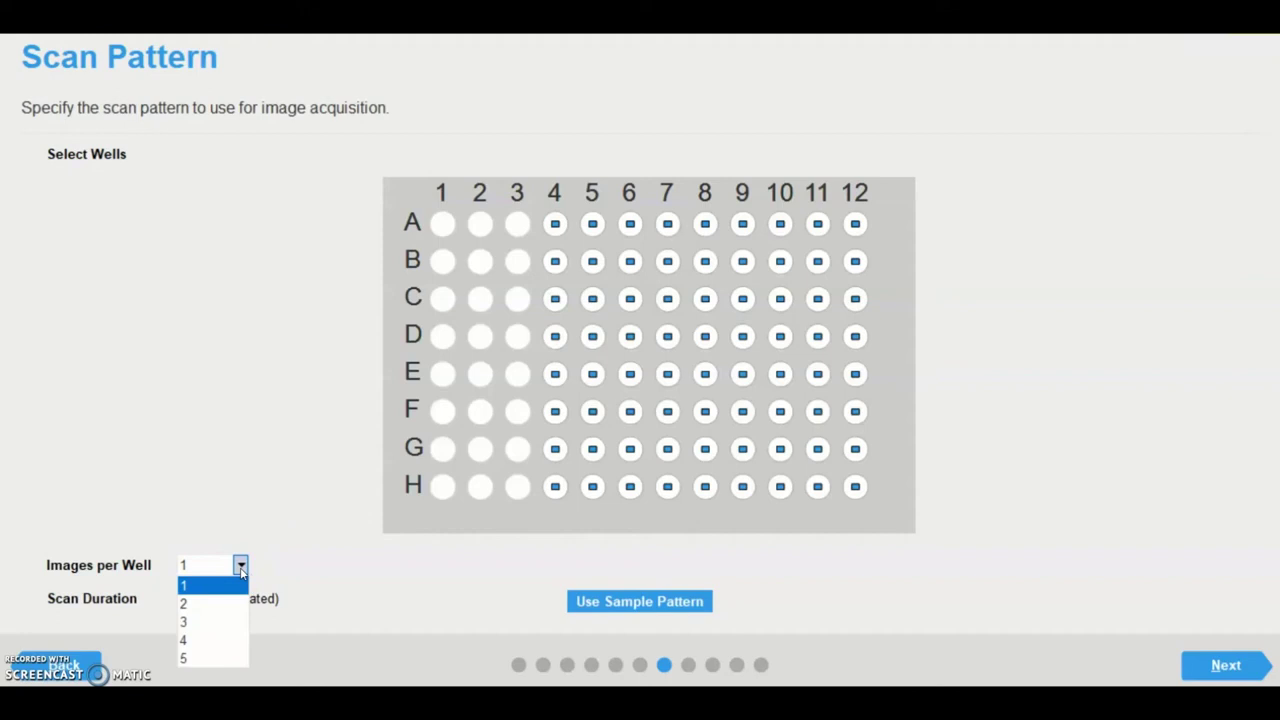
{"action": "left_click", "coordinate": [230, 603]}
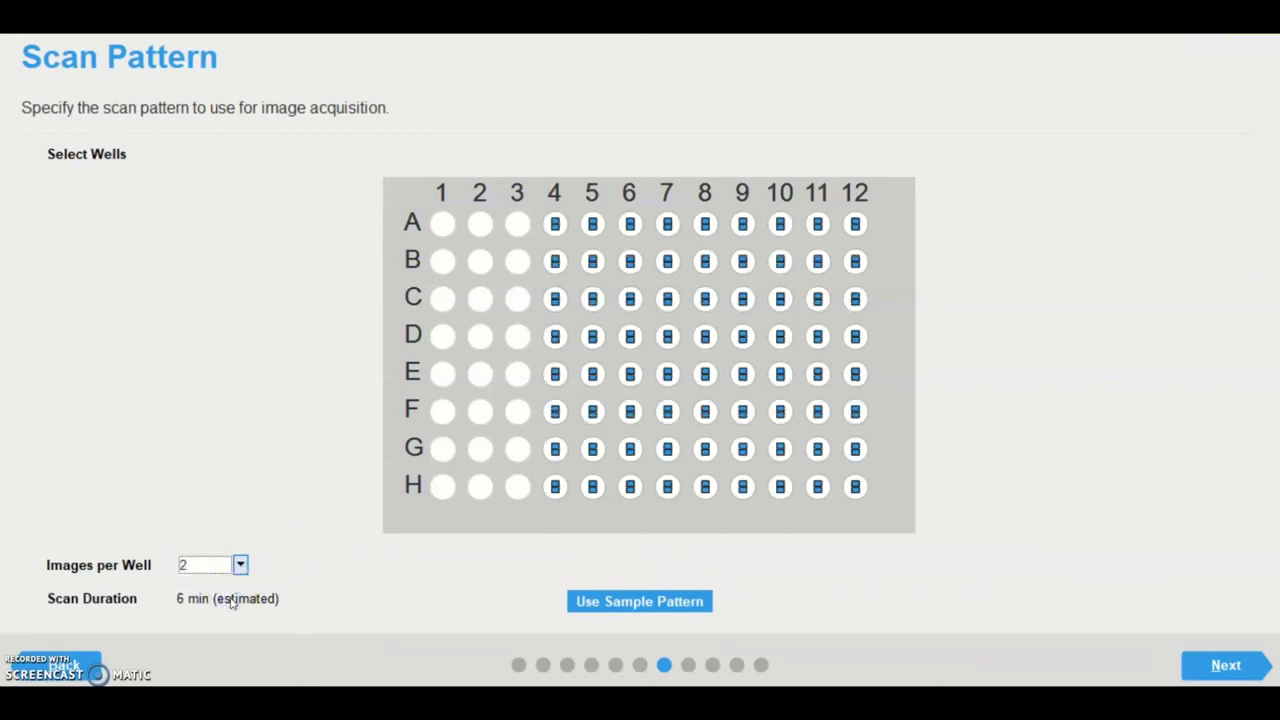
{"action": "left_click", "coordinate": [241, 568]}
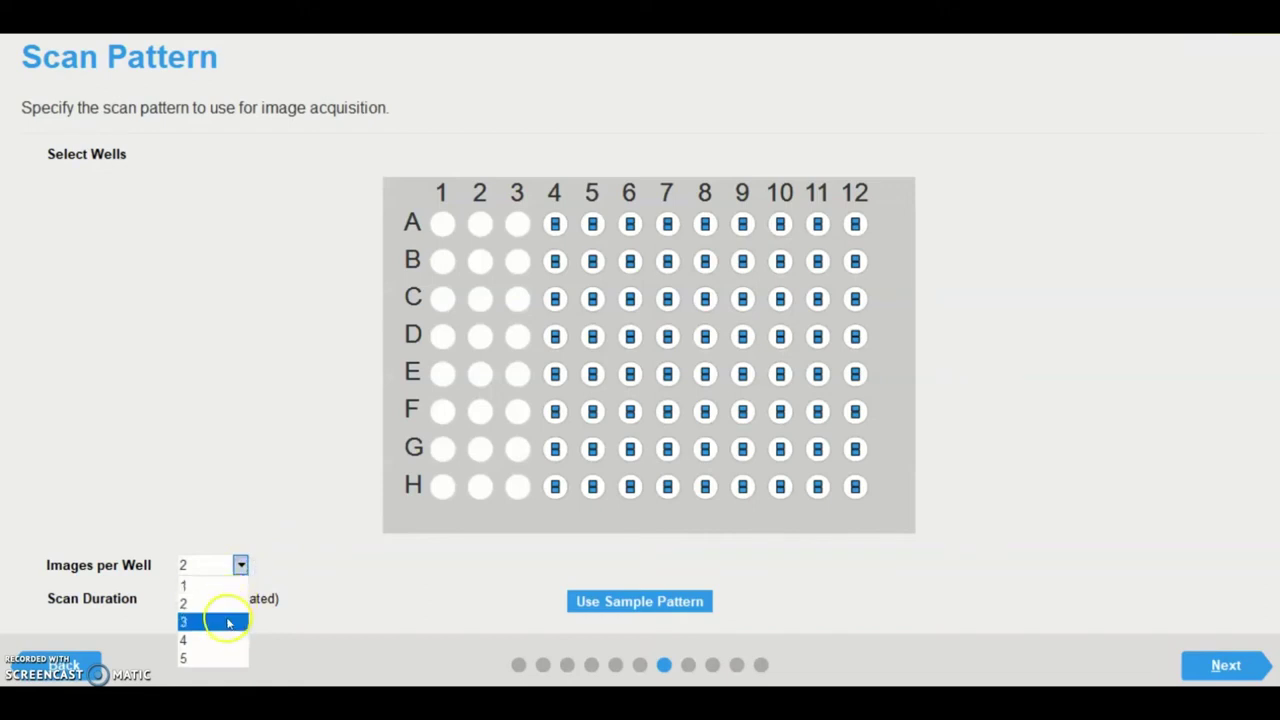
{"action": "left_click", "coordinate": [224, 634]}
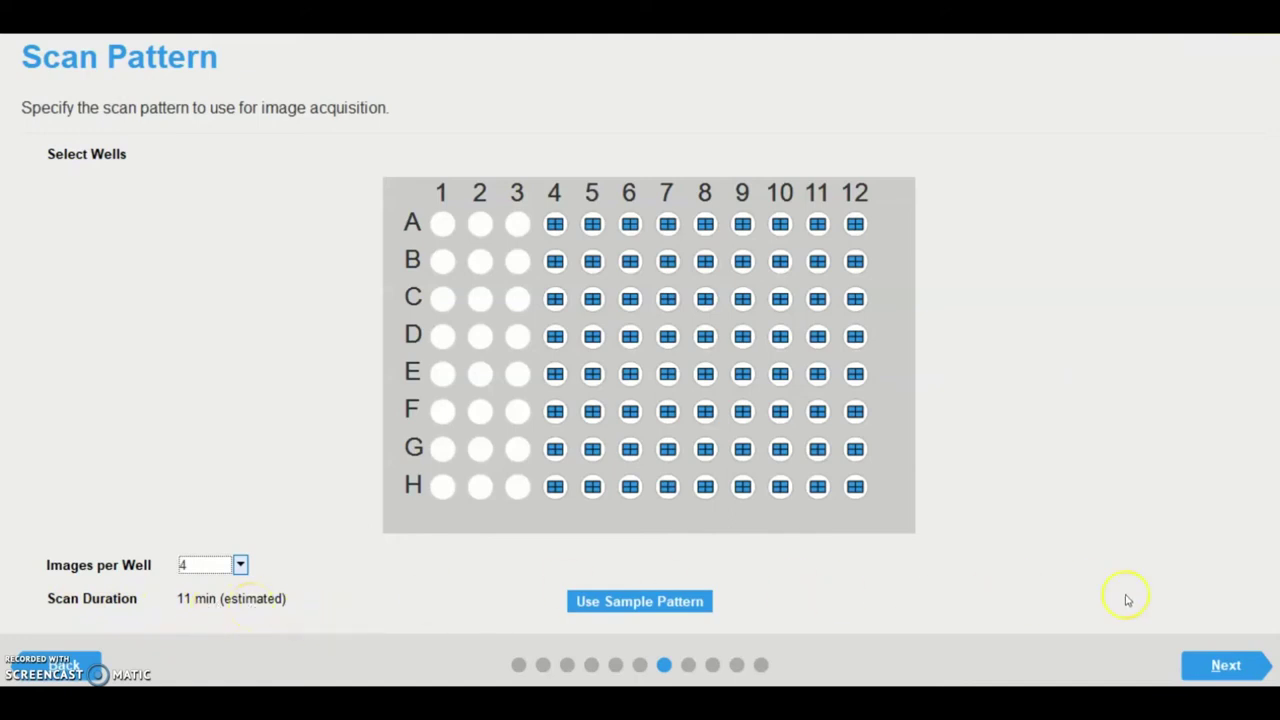
Enter 'proliferation assay' as the vessel name in the Vessel Notebook.
{"action": "left_click", "coordinate": [1237, 675]}
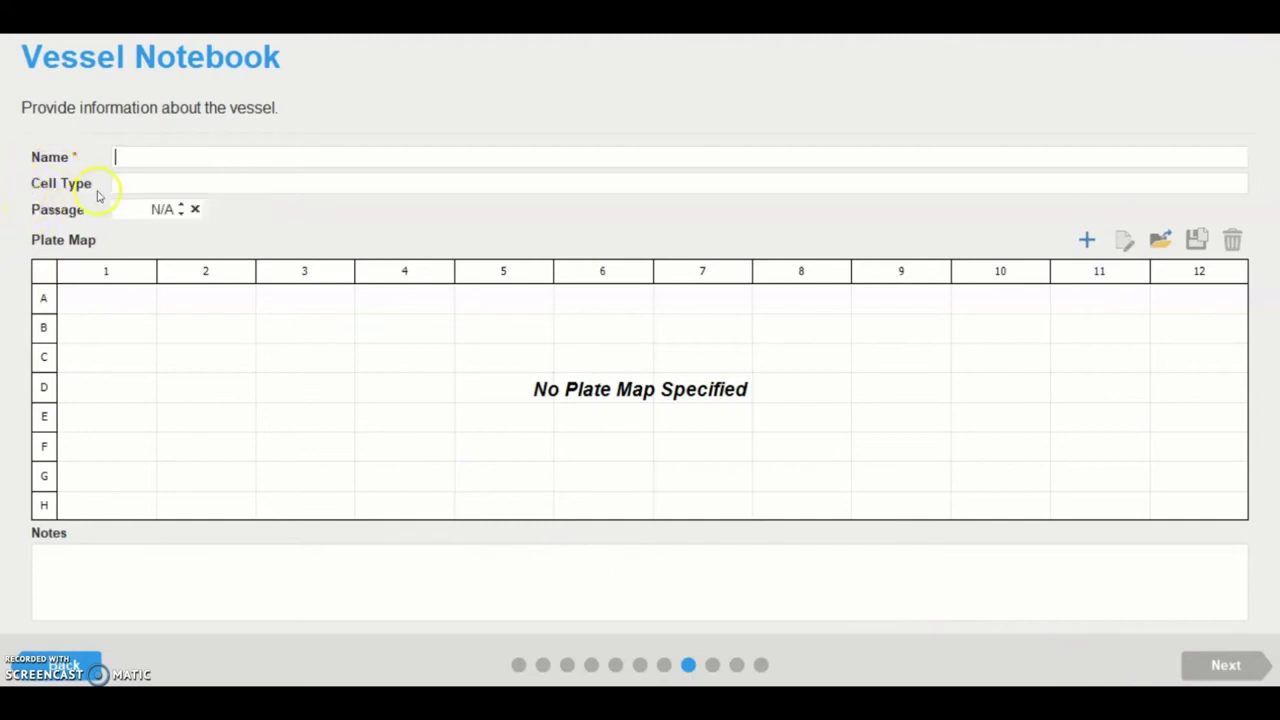
{"action": "type", "text": "p"}
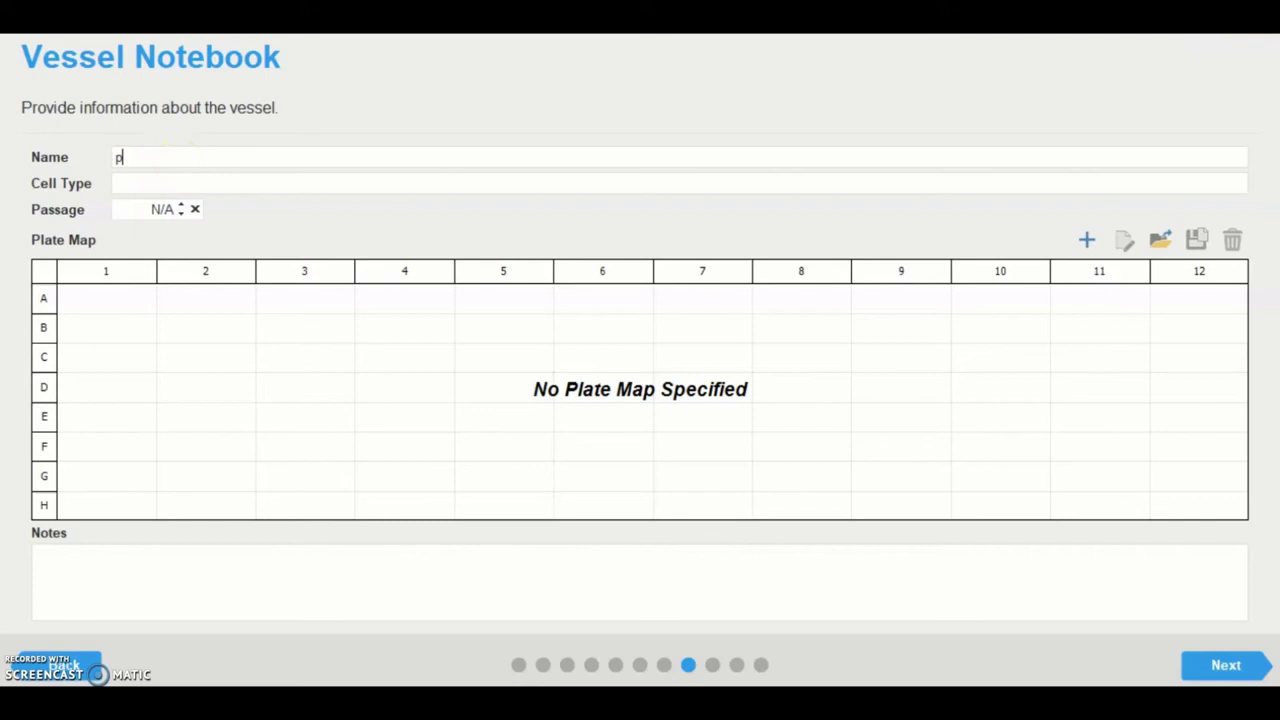
{"action": "type", "text": "roliferation assay"}
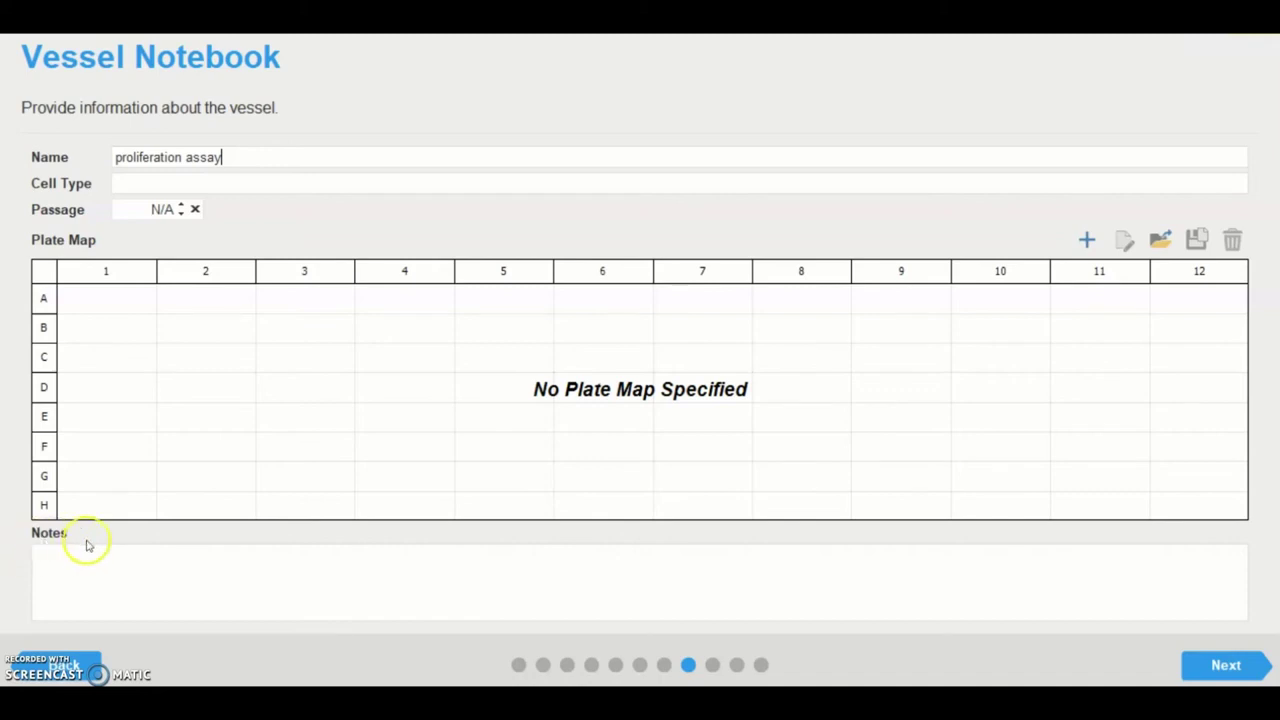
Pass Analysis Setup with analysis deferred, reaching the Scan Schedule step.
{"action": "left_click", "coordinate": [1218, 661]}
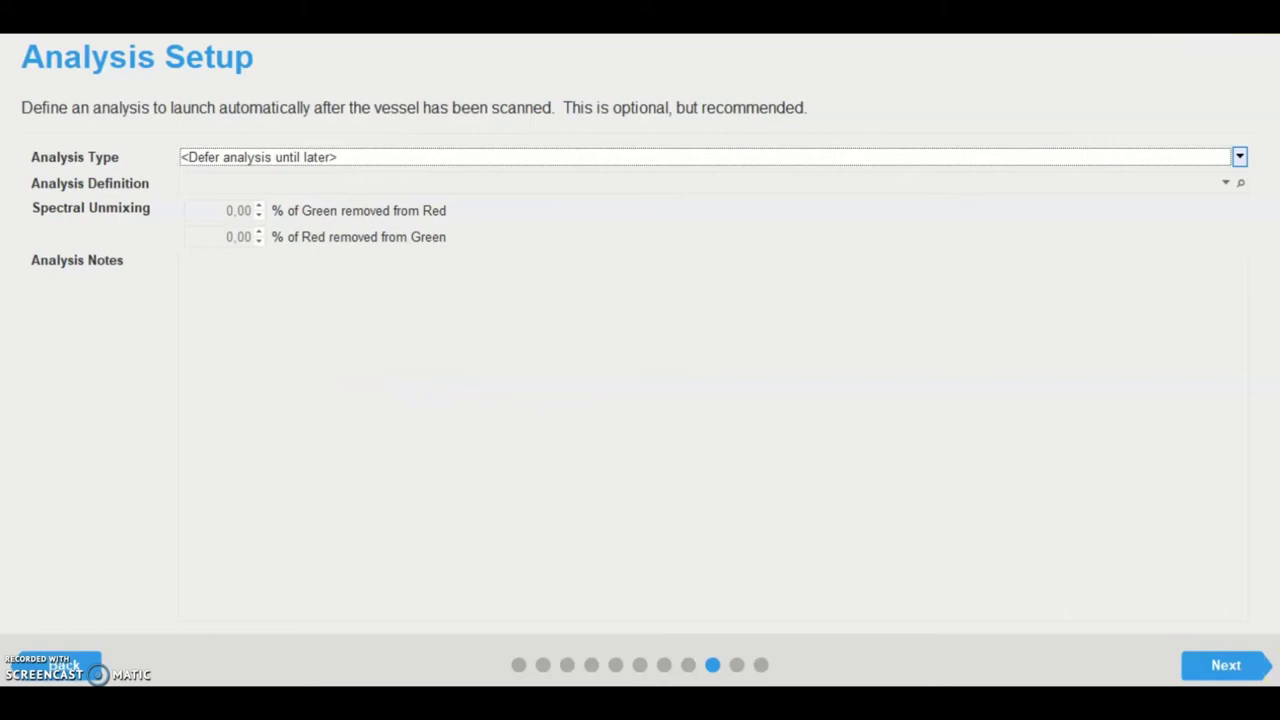
{"action": "left_click", "coordinate": [1245, 664]}
On the scan schedule step, choose a new schedule with scans every 2 Hours, then advanced scheduling.
{"action": "left_click", "coordinate": [1245, 664]}
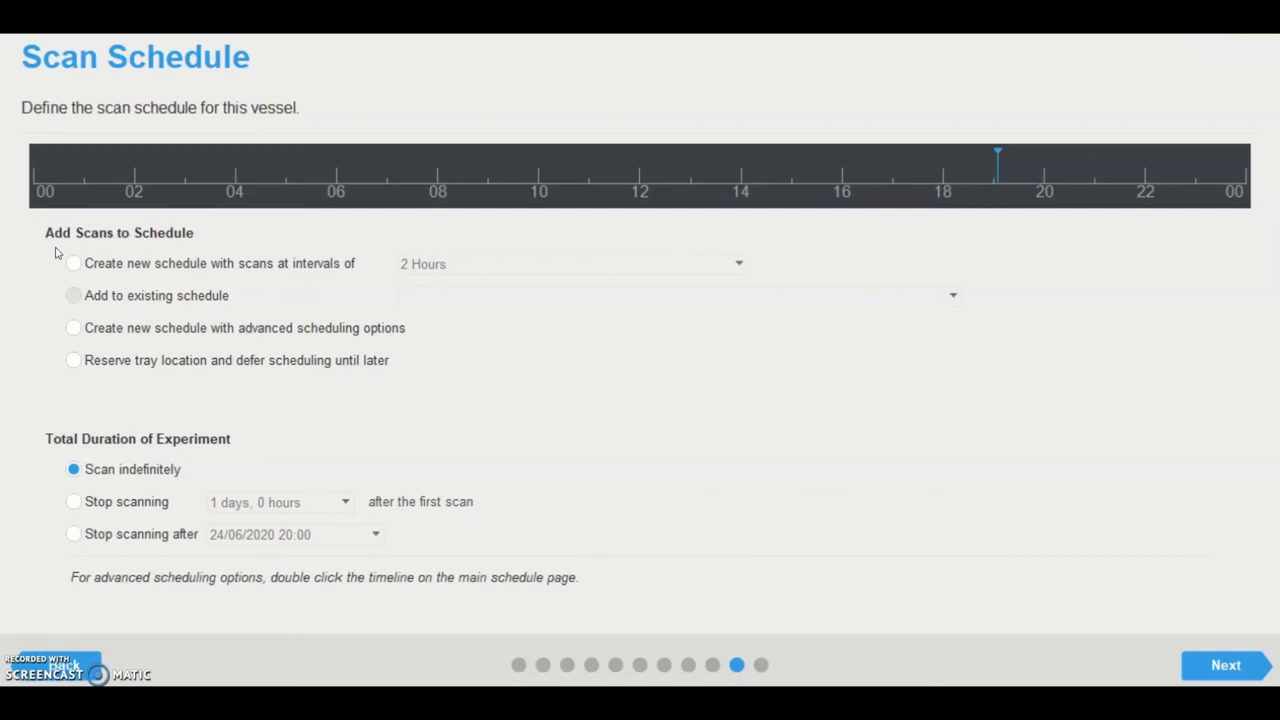
{"action": "left_click", "coordinate": [72, 262]}
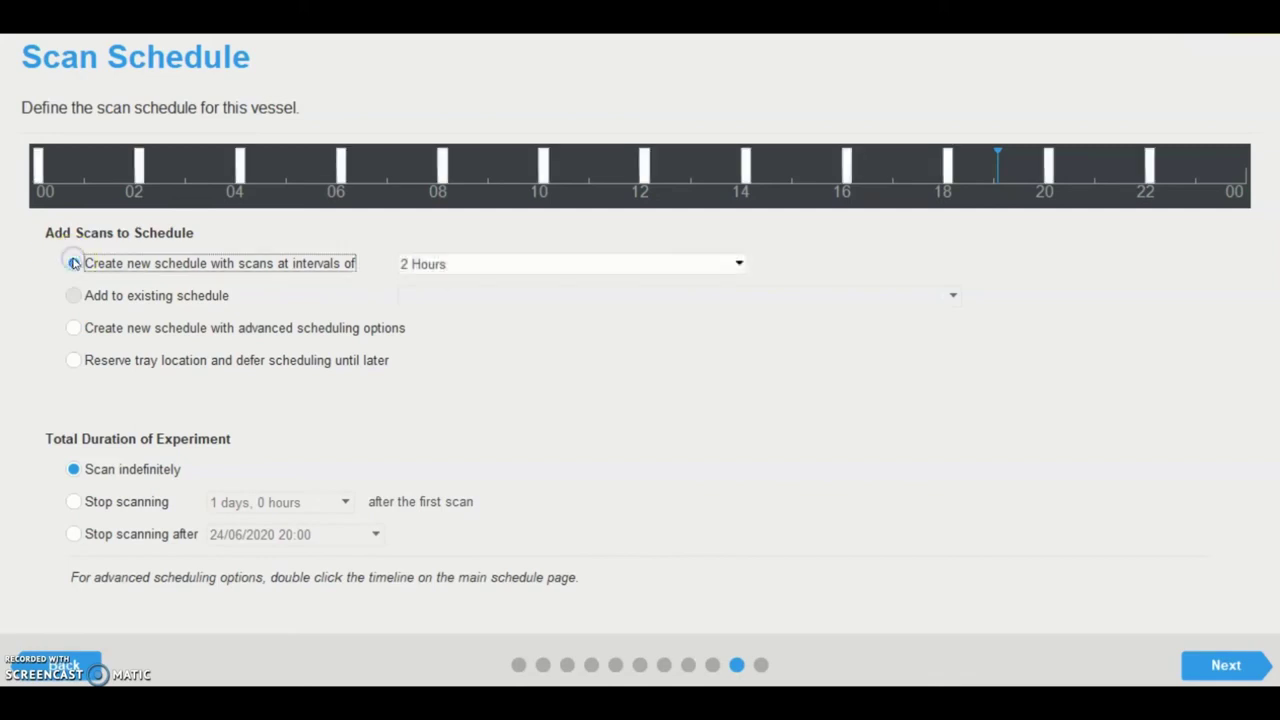
{"action": "left_click", "coordinate": [517, 265]}
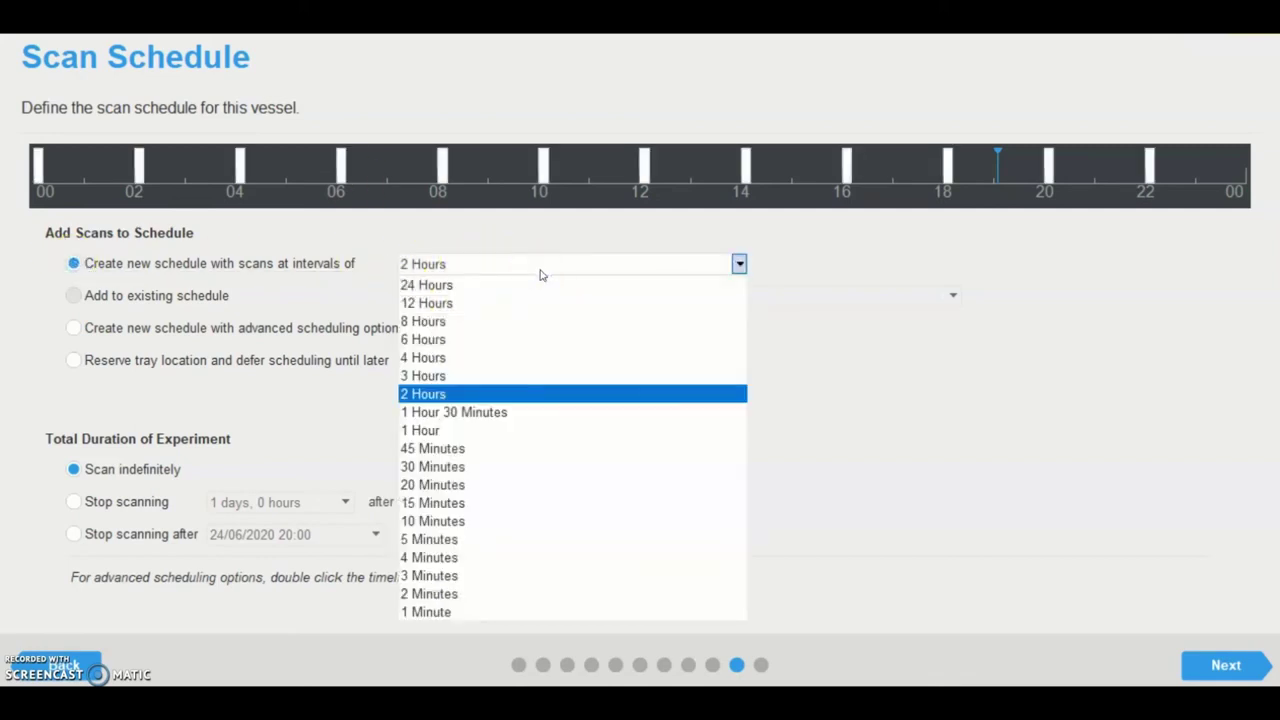
{"action": "left_click", "coordinate": [486, 394]}
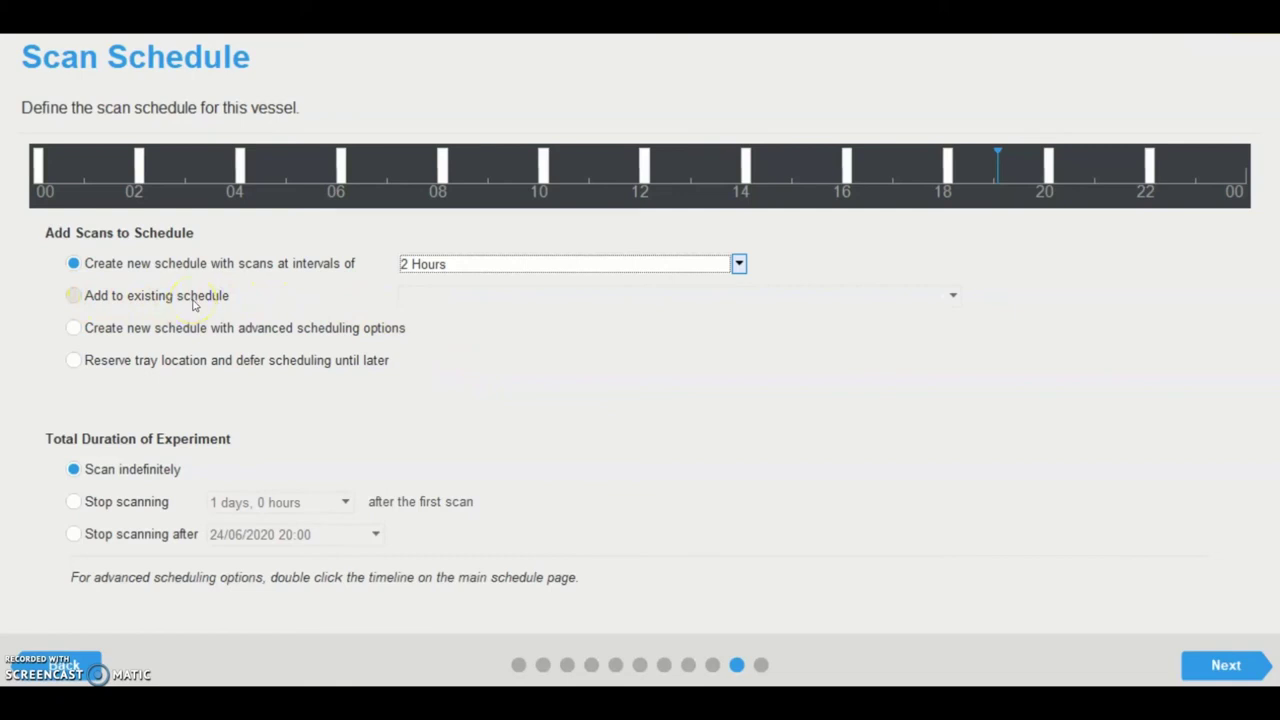
{"action": "left_click", "coordinate": [60, 302]}
Using advanced scheduling, set a scan interval starting at 11:00, every 1 Hour, and edit the total hours.
{"action": "left_click", "coordinate": [73, 328]}
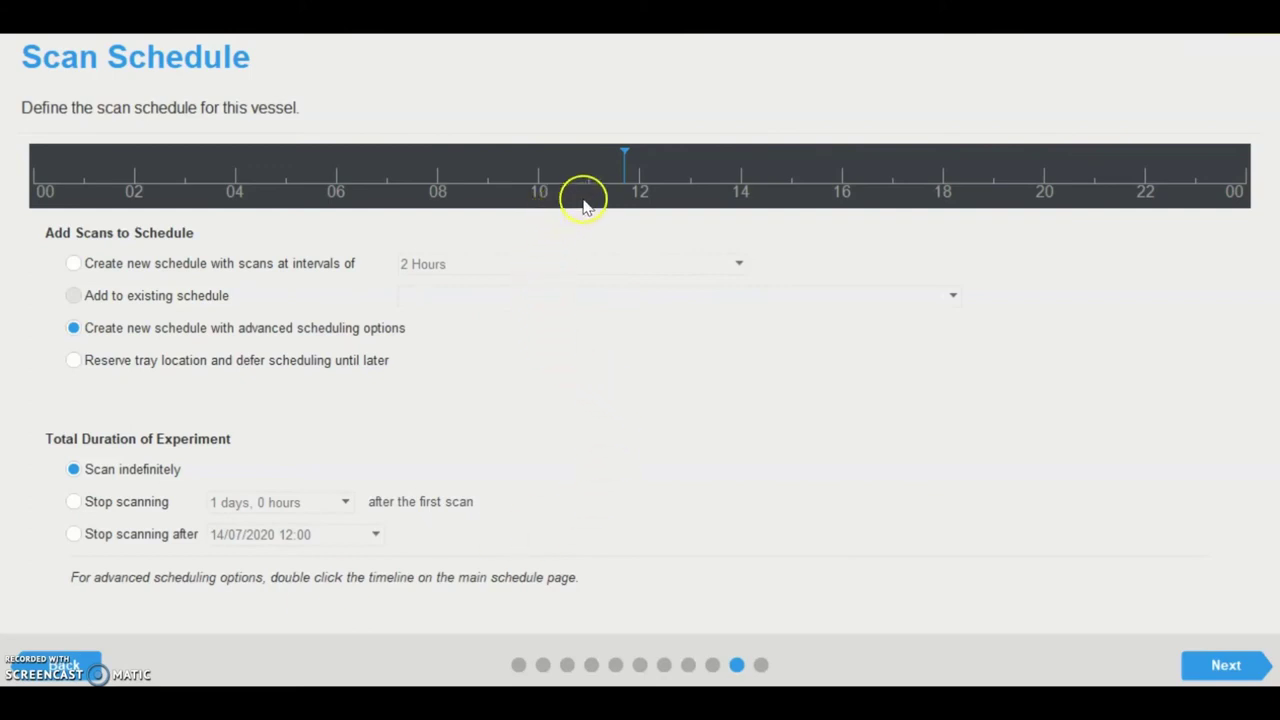
{"action": "right_click", "coordinate": [658, 168]}
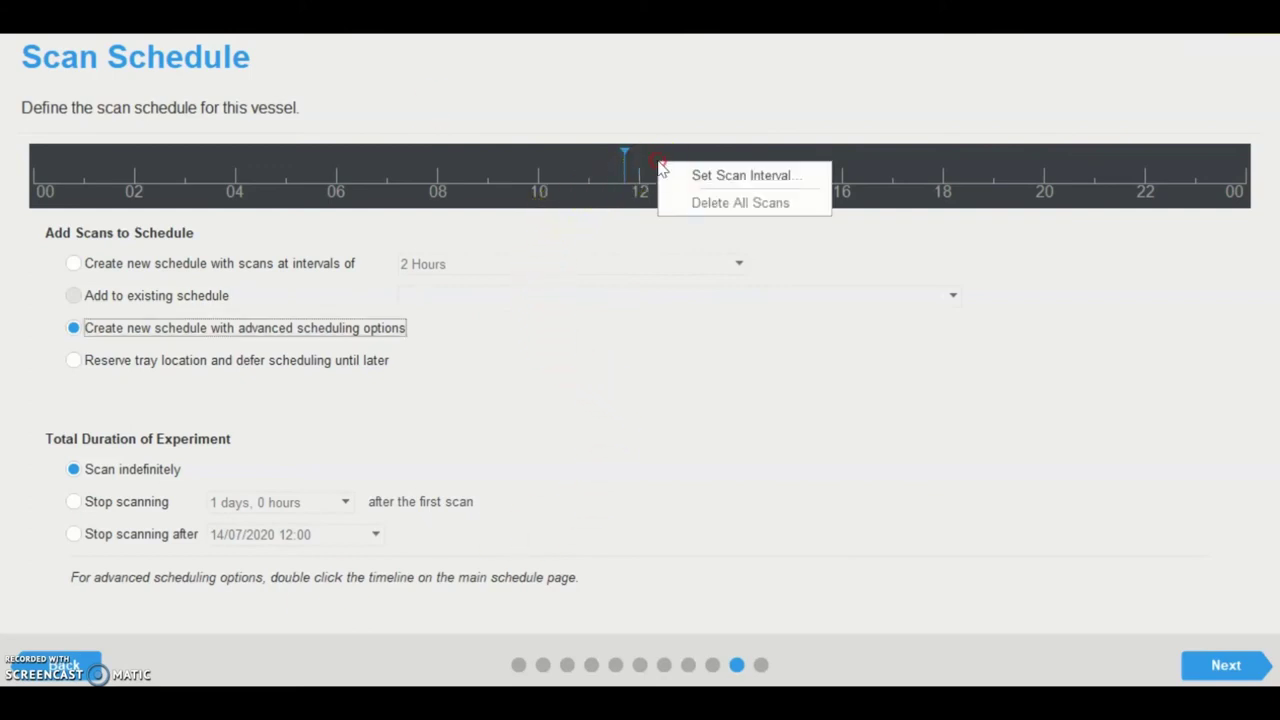
{"action": "left_click", "coordinate": [677, 177]}
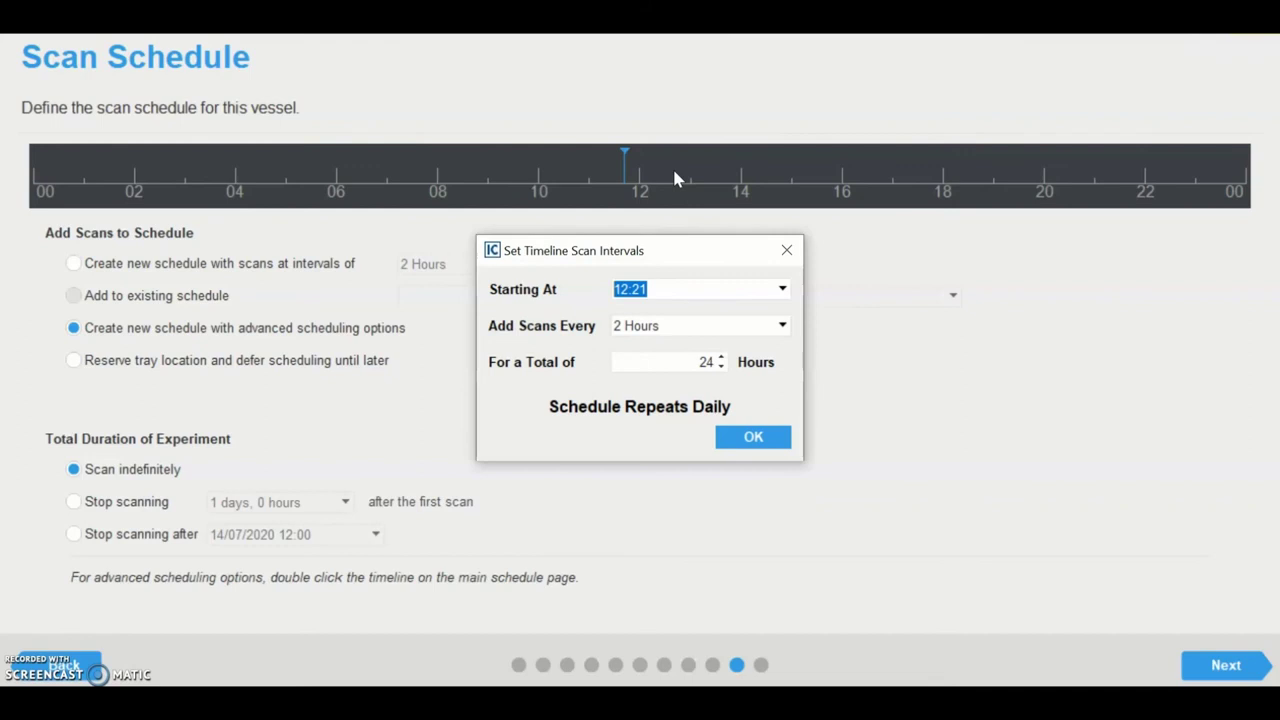
{"action": "type", "text": "11:00"}
{"action": "left_click", "coordinate": [733, 326]}
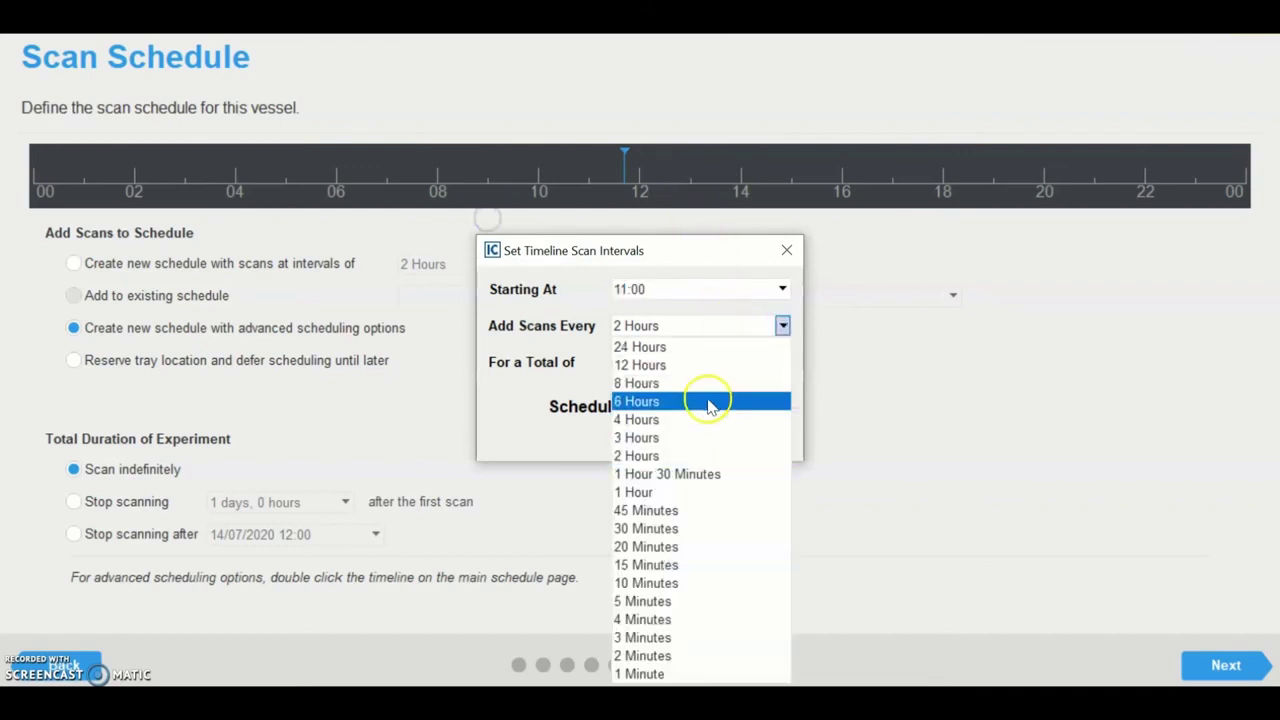
{"action": "left_click", "coordinate": [680, 491]}
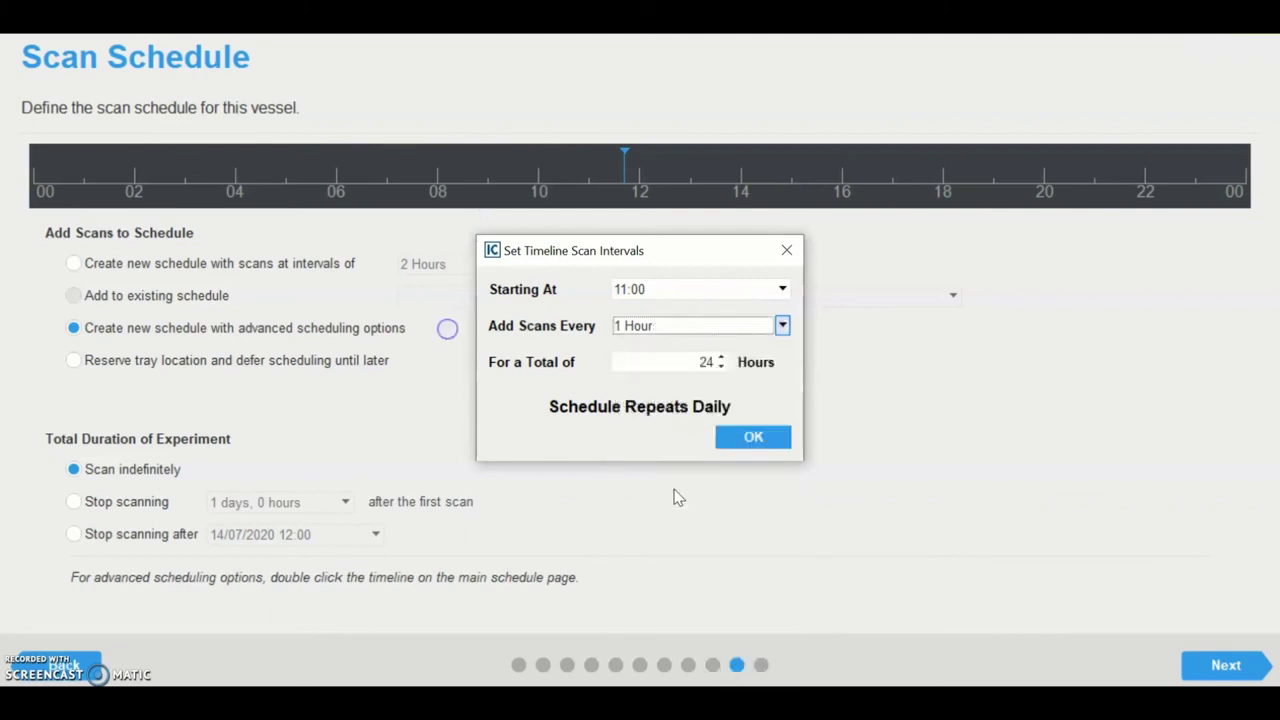
{"action": "left_click", "coordinate": [698, 362]}
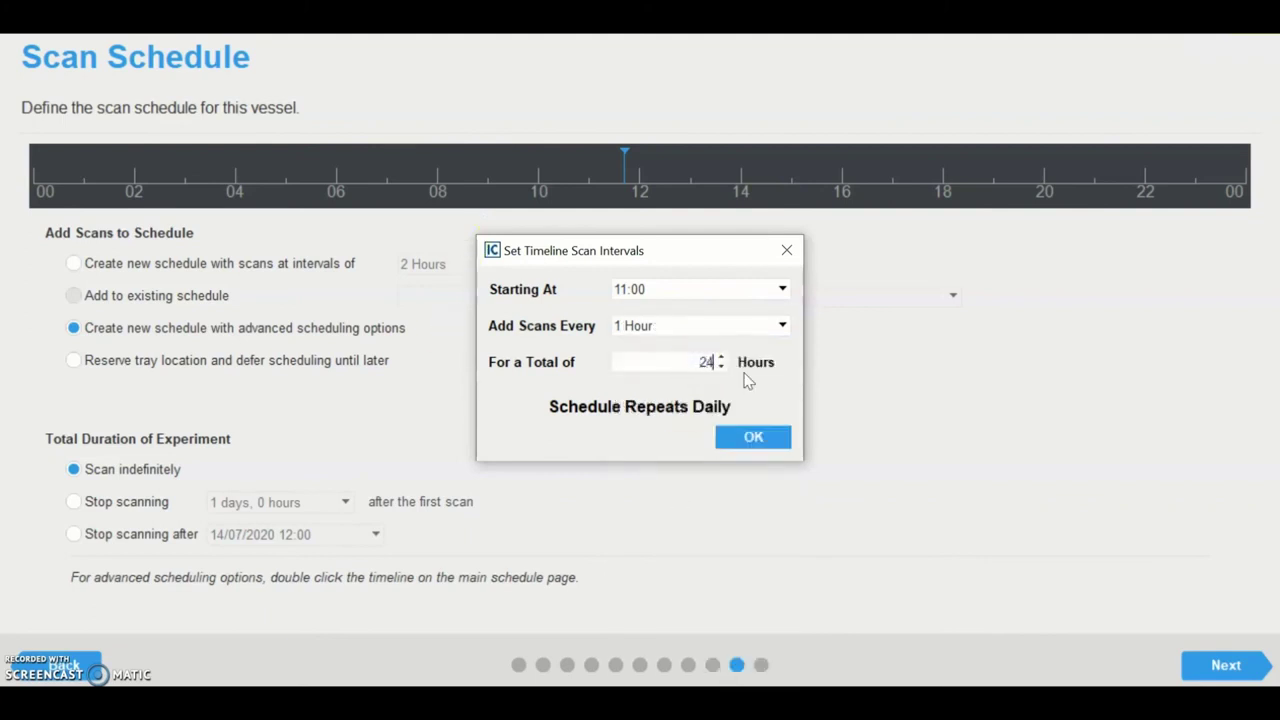
{"action": "key", "text": "BackSpace"}
{"action": "key", "text": "BackSpace"}
{"action": "type", "text": "12"}
{"action": "left_click_drag", "start_coordinate": [686, 361], "coordinate": [724, 368]}
Apply hourly scans over 24 hours, add three extra timeline scans, then reserve the tray and defer scheduling.
{"action": "type", "text": "24"}
{"action": "left_click", "coordinate": [749, 436]}
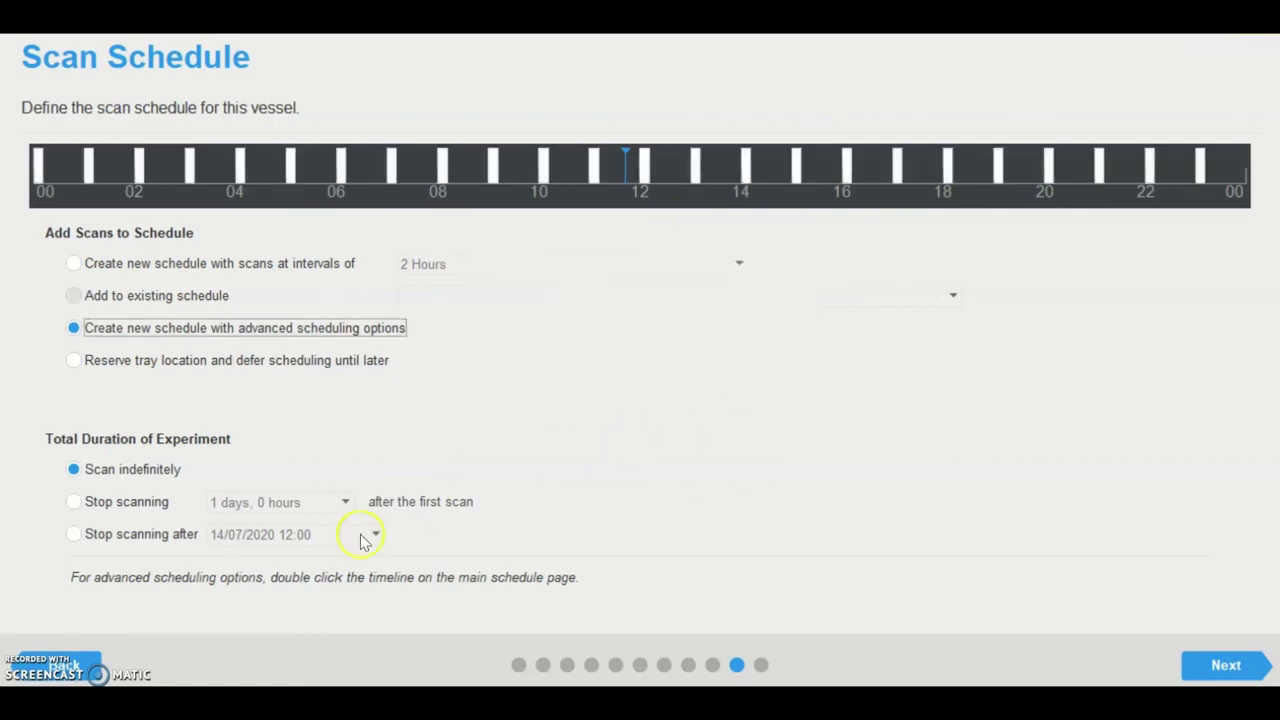
{"action": "left_click", "coordinate": [560, 171]}
{"action": "left_click", "coordinate": [617, 172]}
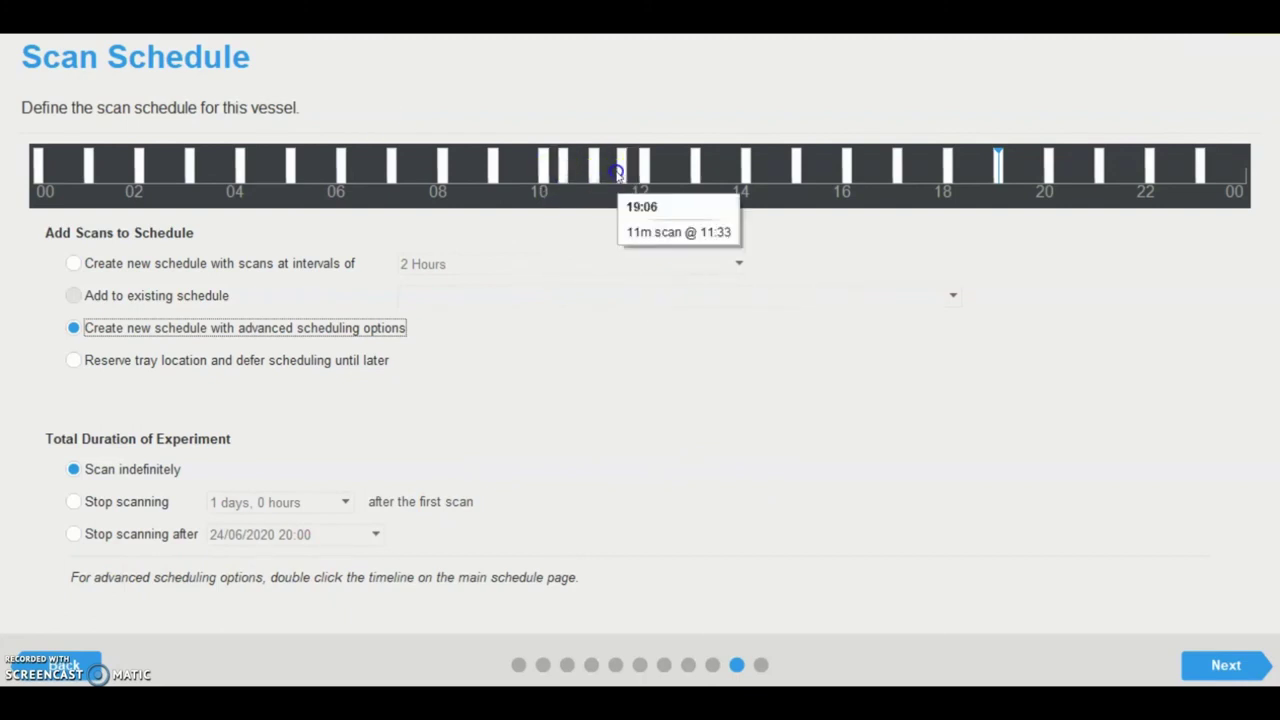
{"action": "left_click", "coordinate": [668, 172]}
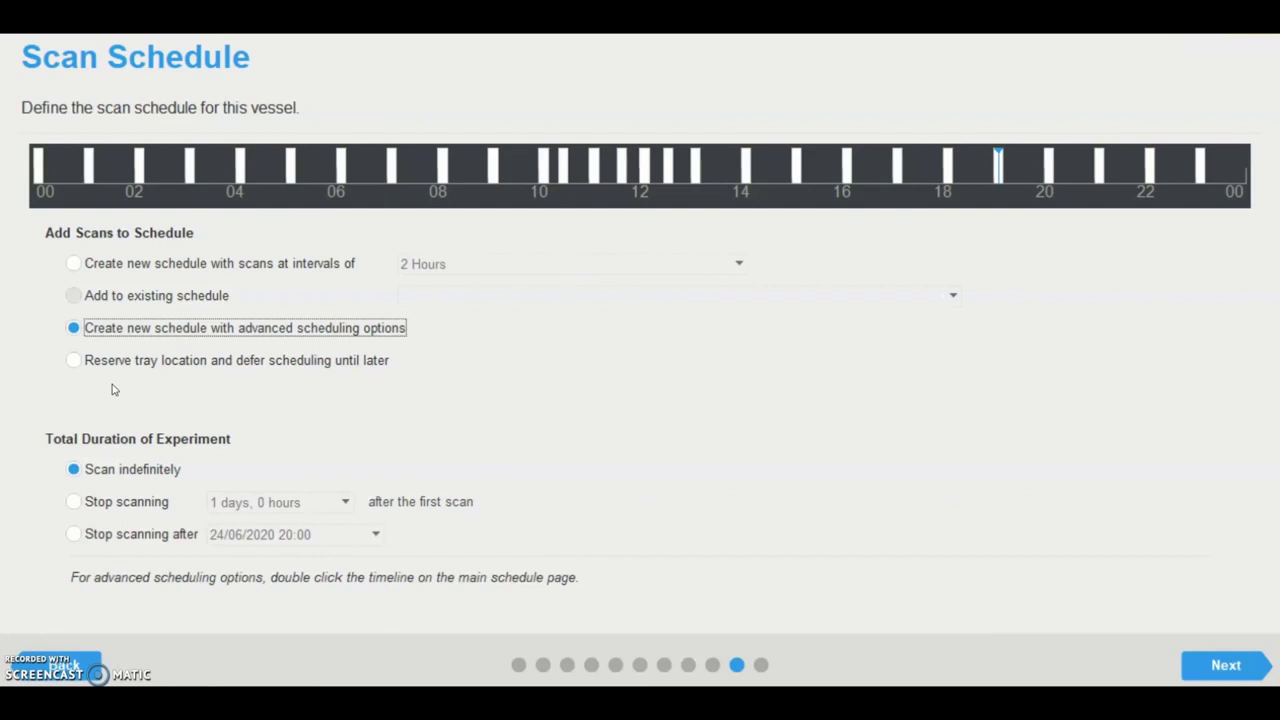
{"action": "left_click", "coordinate": [76, 366]}
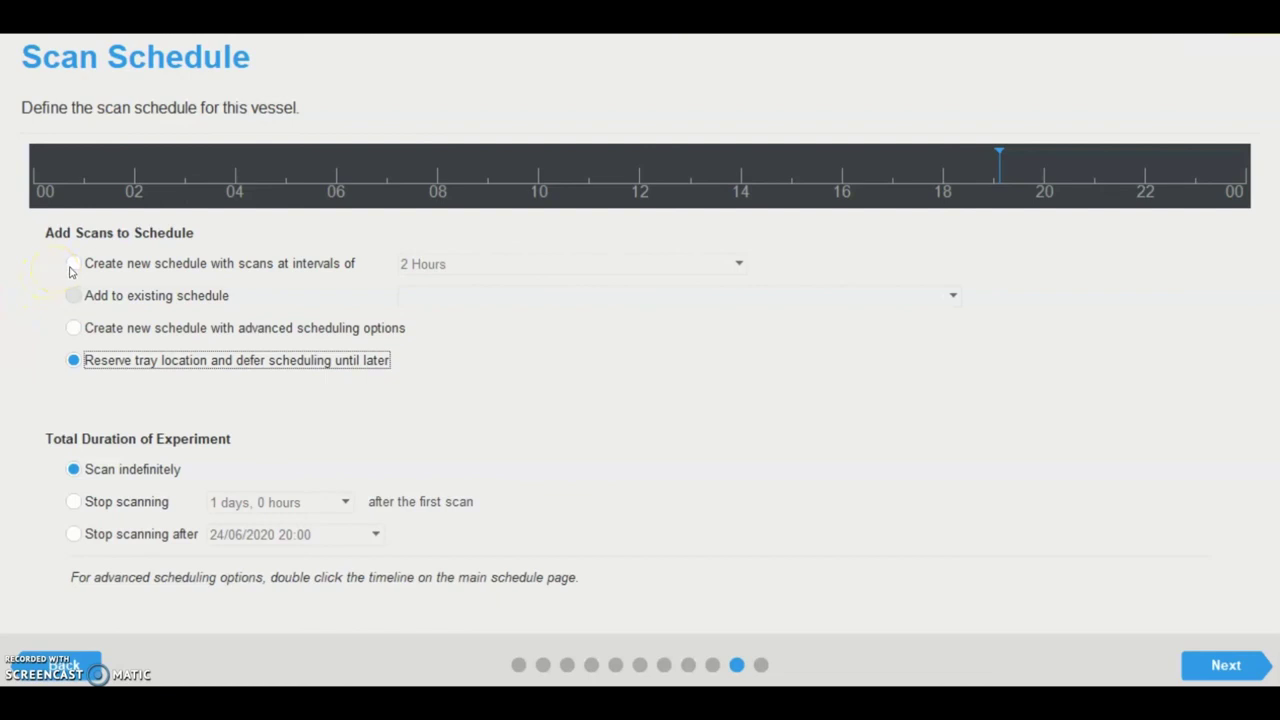
Return to 2-hour interval scans, stop scanning at 24/06/2020 20:00 (3 days 2 hours), and reach the summary.
{"action": "left_click", "coordinate": [71, 265]}
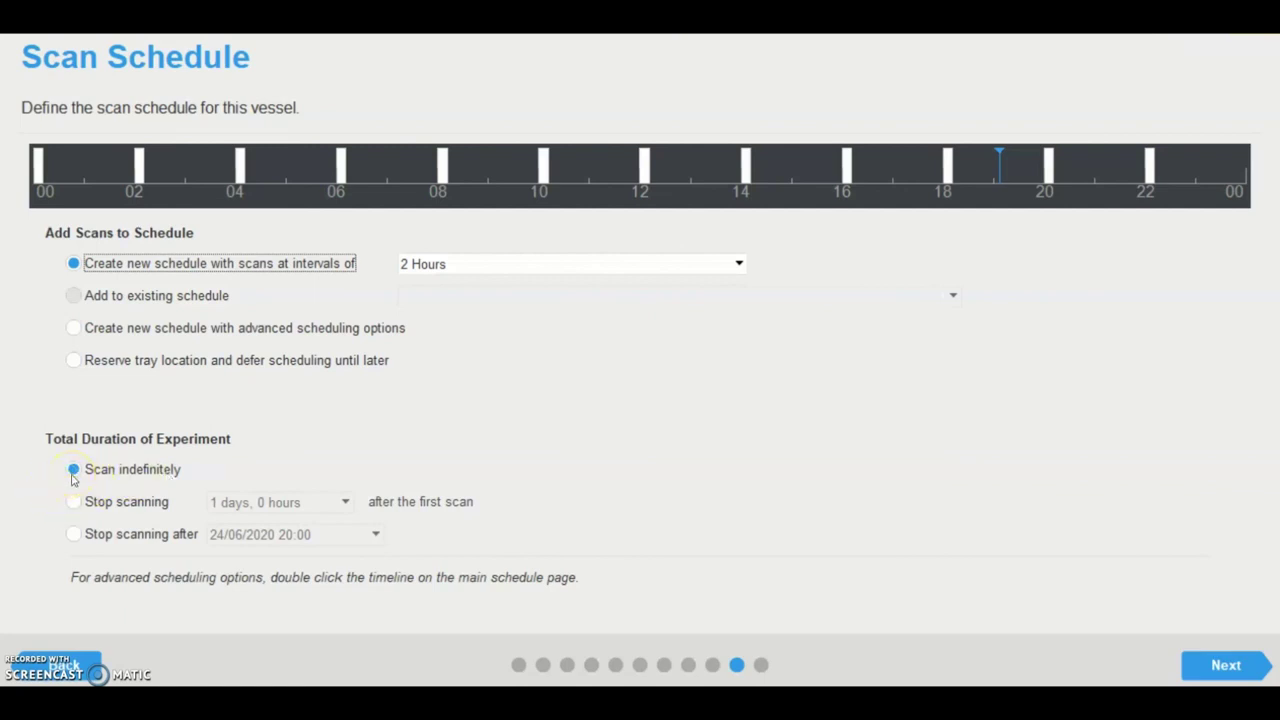
{"action": "left_click", "coordinate": [72, 504]}
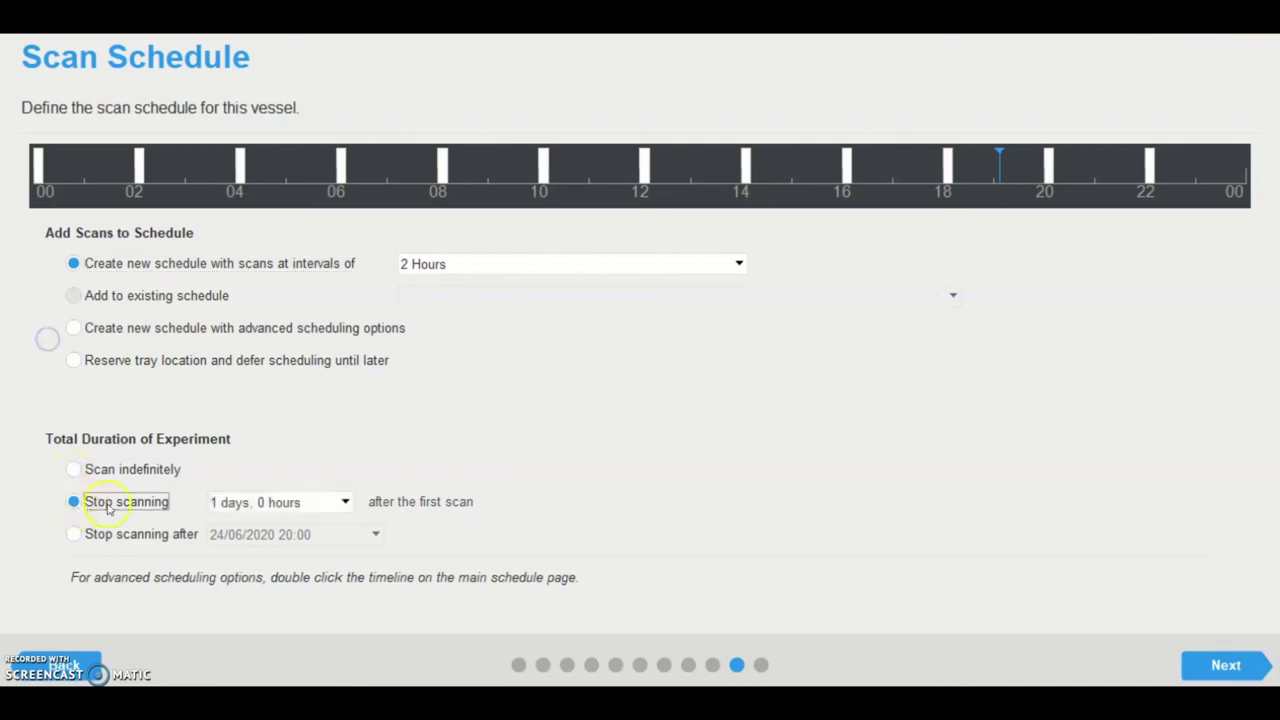
{"action": "left_click", "coordinate": [344, 502]}
{"action": "scroll", "coordinate": [268, 380], "scroll_direction": "down", "scroll_amount": 2}
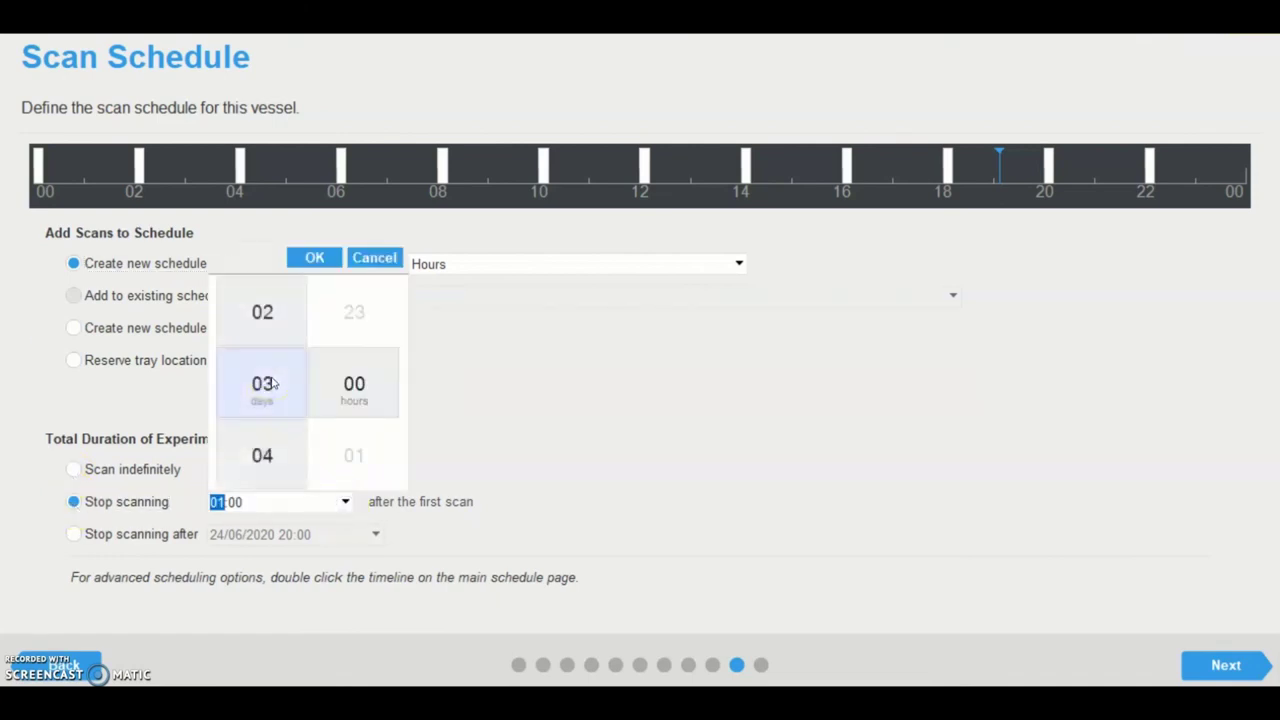
{"action": "scroll", "coordinate": [360, 384], "scroll_direction": "down", "scroll_amount": 1}
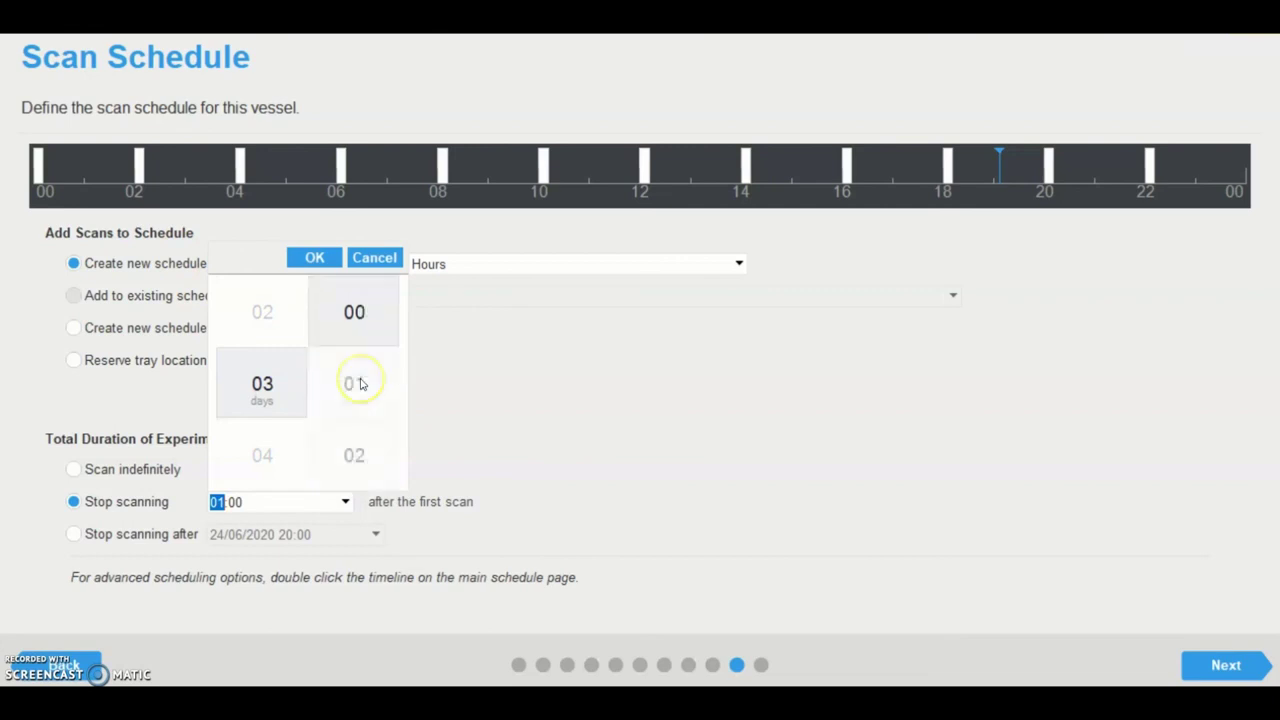
{"action": "scroll", "coordinate": [360, 384], "scroll_direction": "down", "scroll_amount": 1}
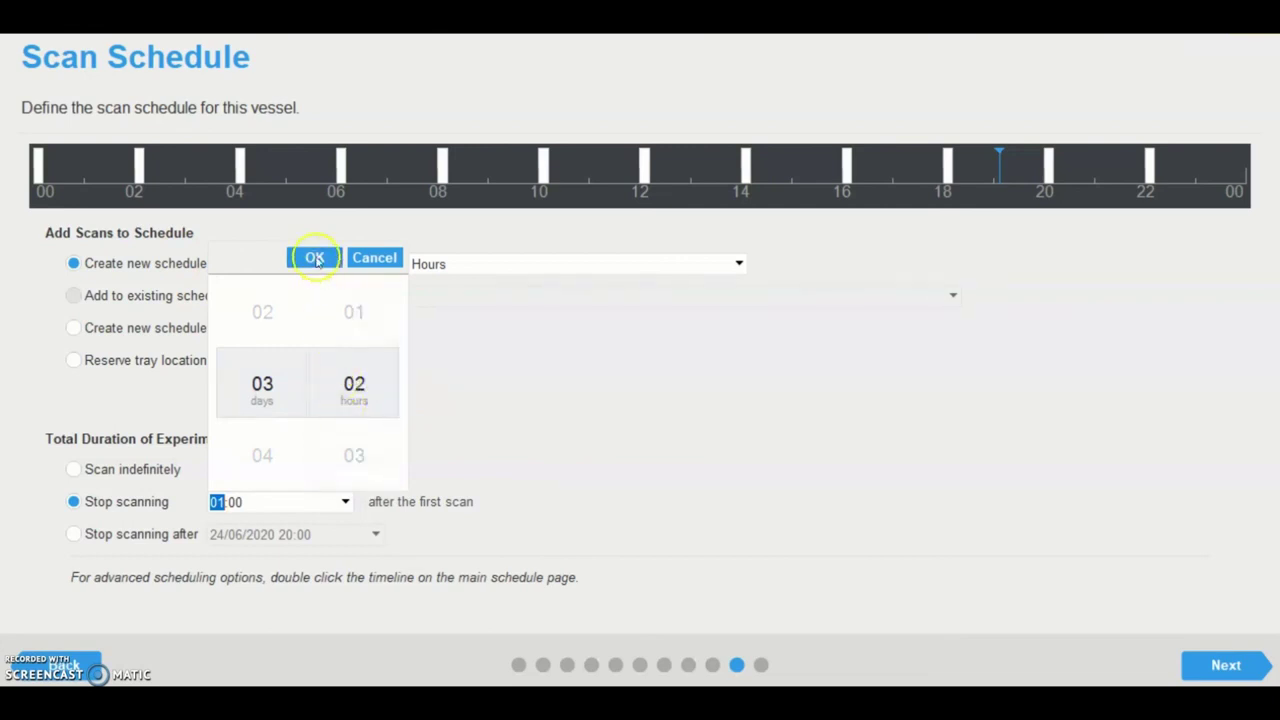
{"action": "left_click", "coordinate": [315, 259]}
{"action": "left_click", "coordinate": [73, 534]}
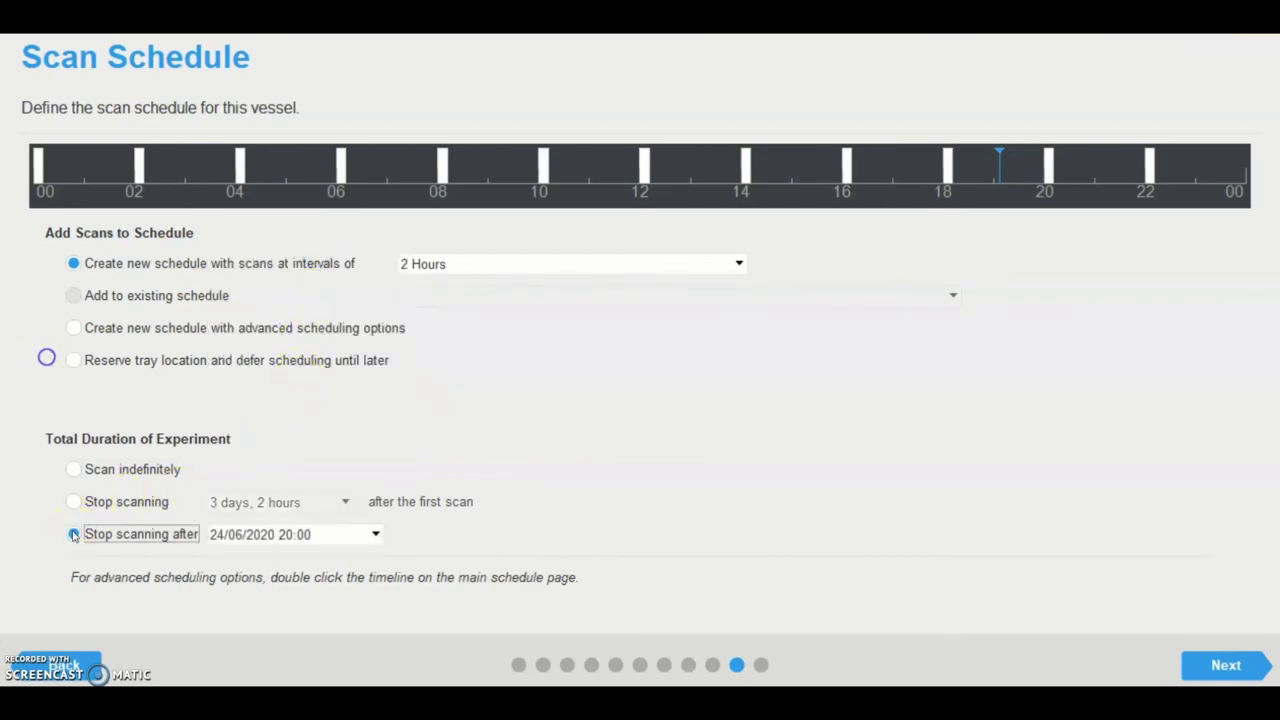
{"action": "left_click", "coordinate": [1224, 665]}
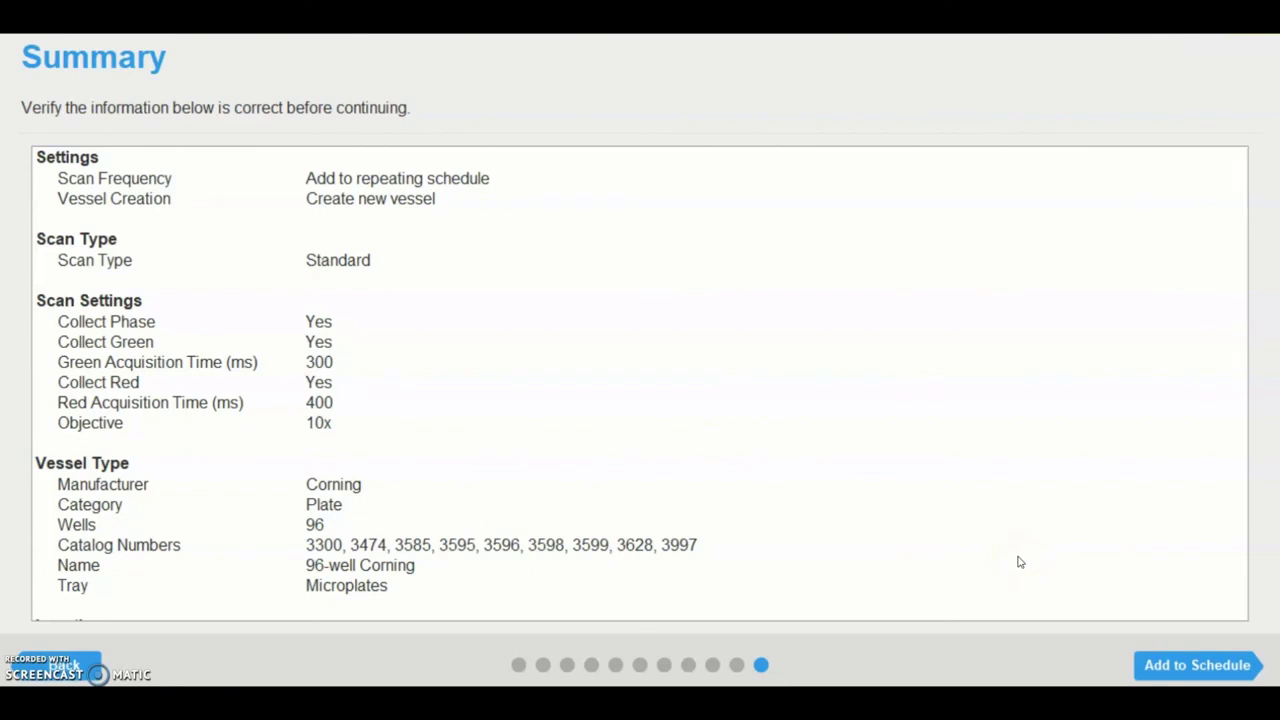
Add the proliferation assay vessel to the schedule and check its 2-hour scans on the timeline.
{"action": "left_click", "coordinate": [1198, 666]}
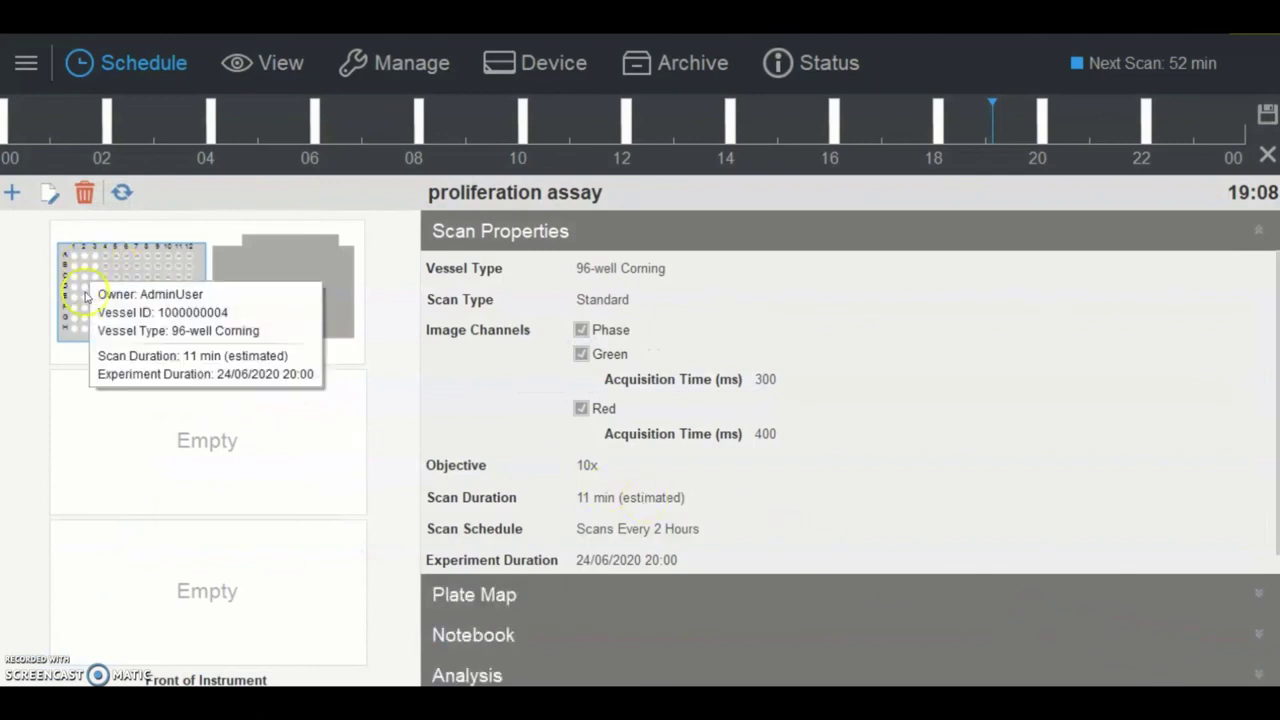
{"action": "mouse_move", "coordinate": [519, 145]}
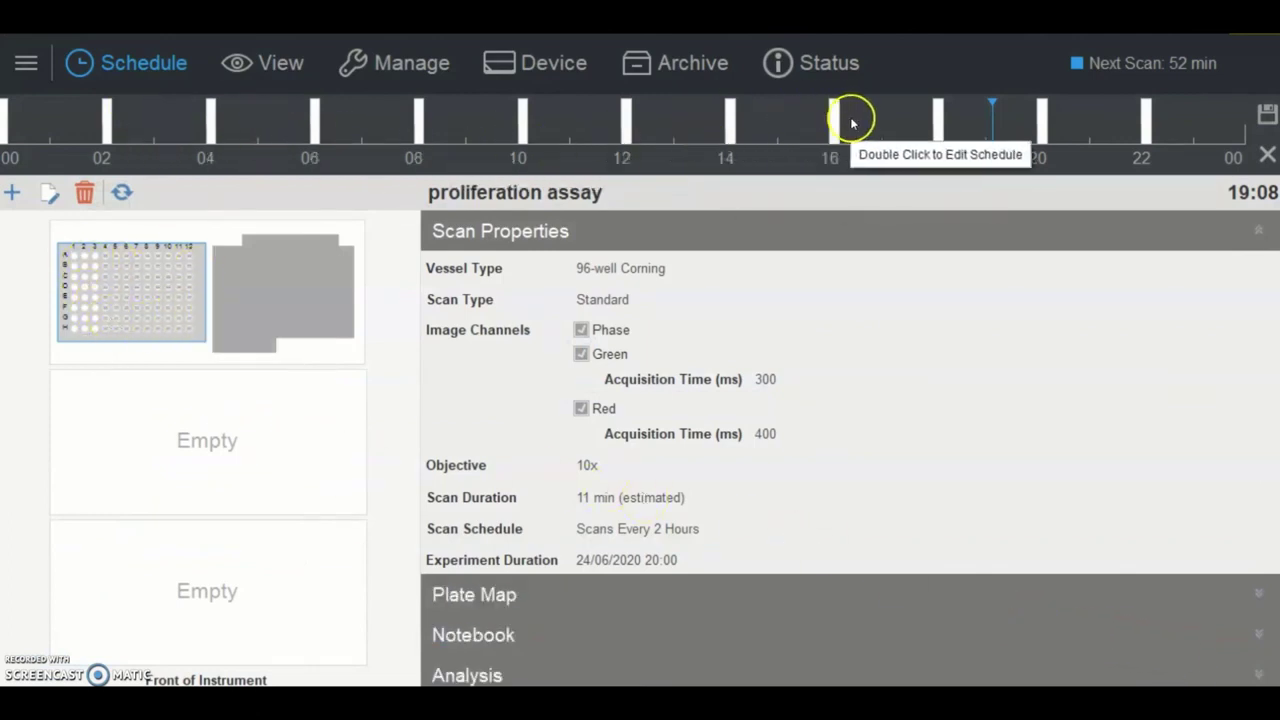